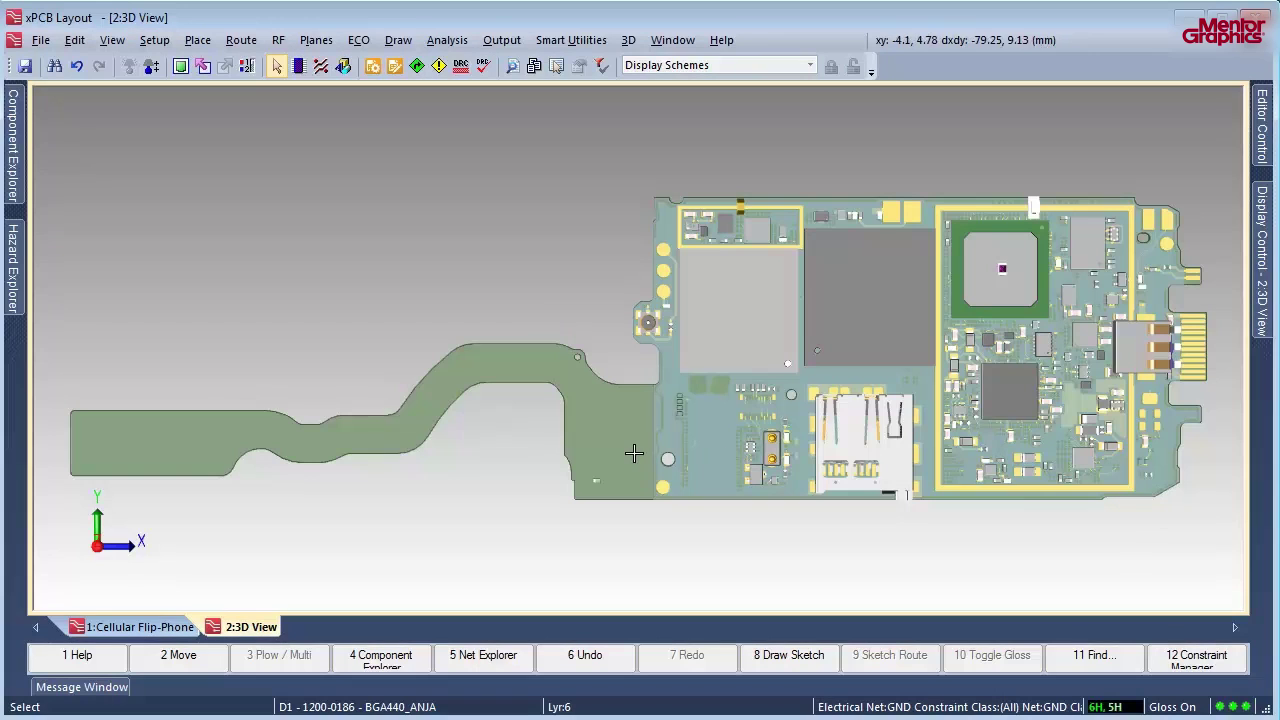
# Examine the stackup layers and stackup cross-section assigned to the Flex board outline in the 2D layout
pyautogui.click(140, 627)
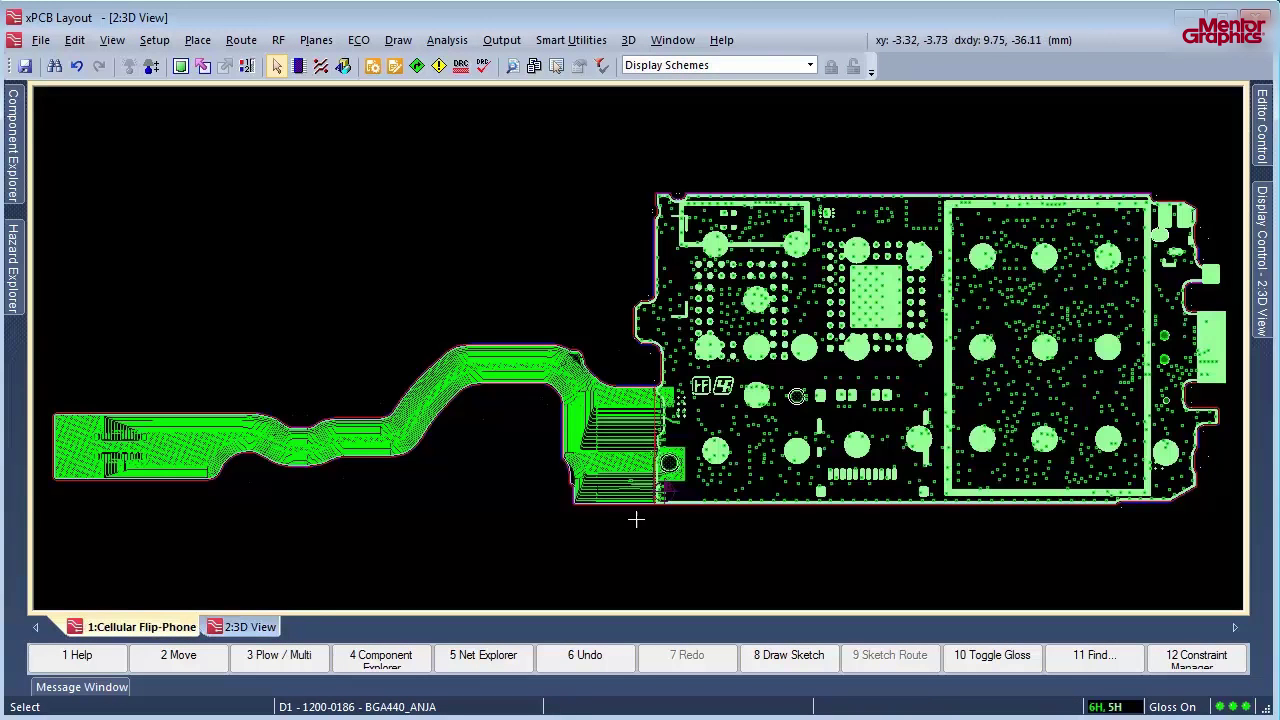
pyautogui.scroll(5, 444, 478)
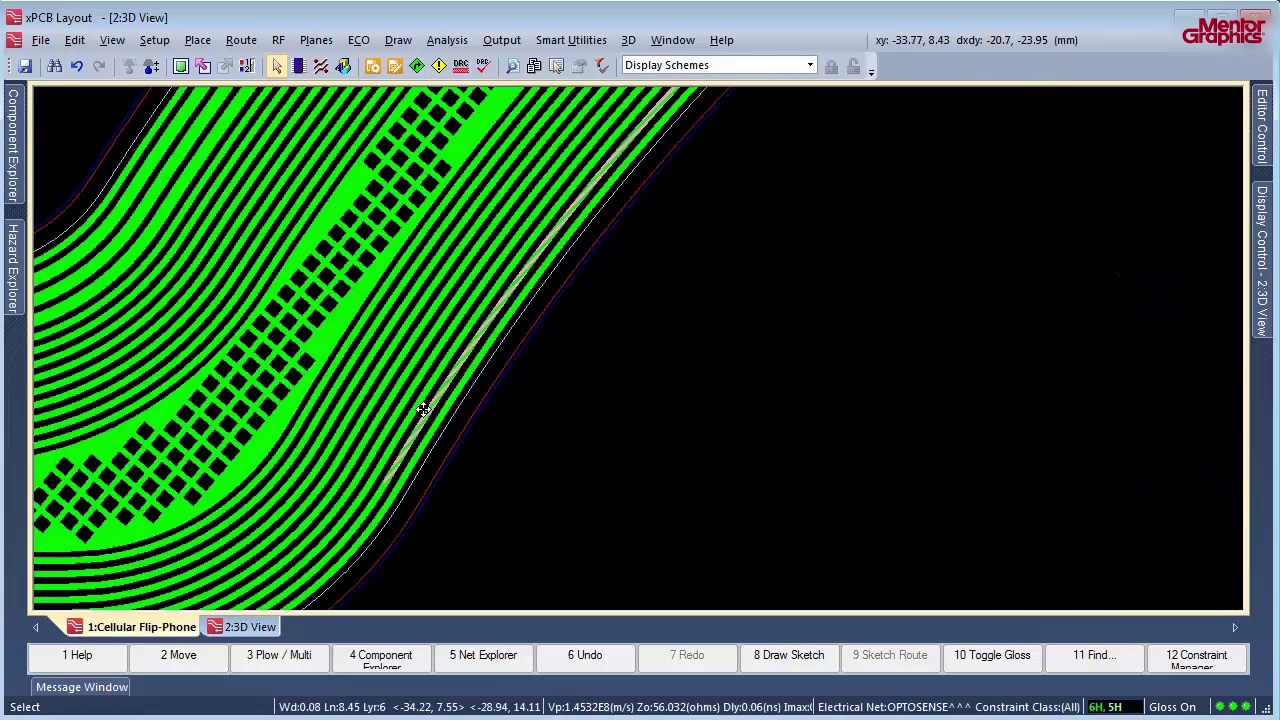
pyautogui.doubleClick(466, 420)
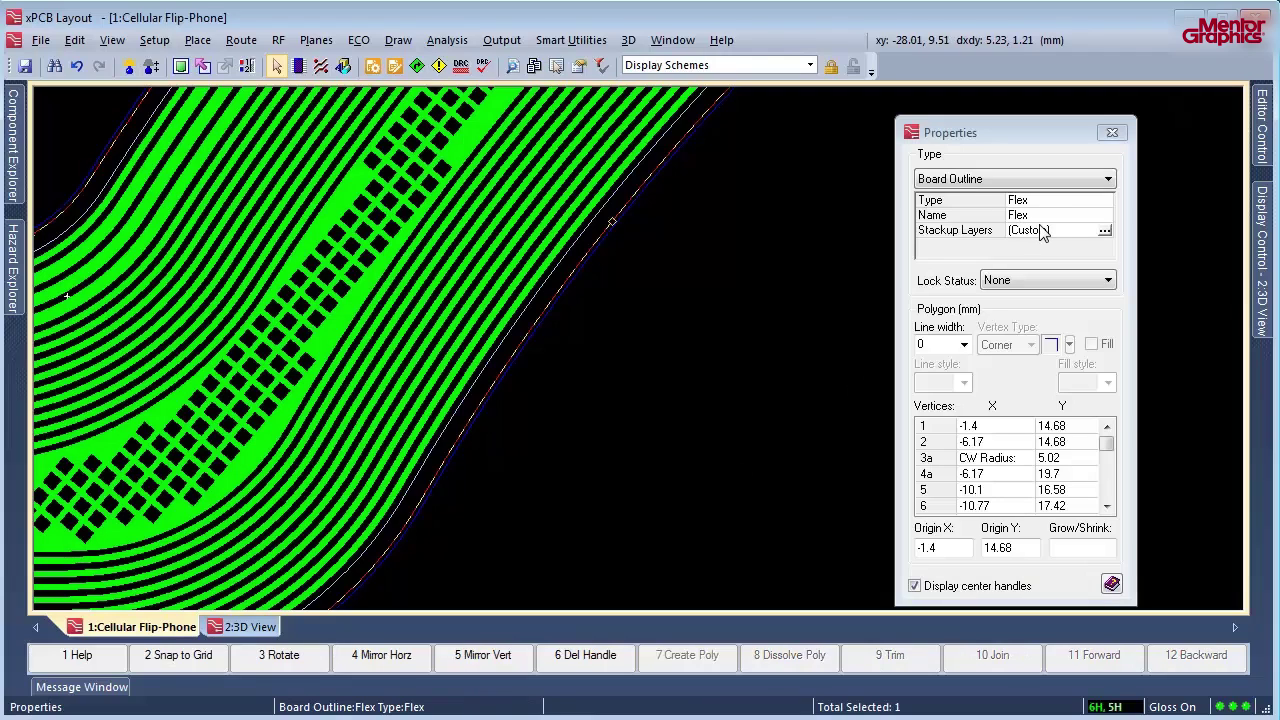
pyautogui.click(1104, 233)
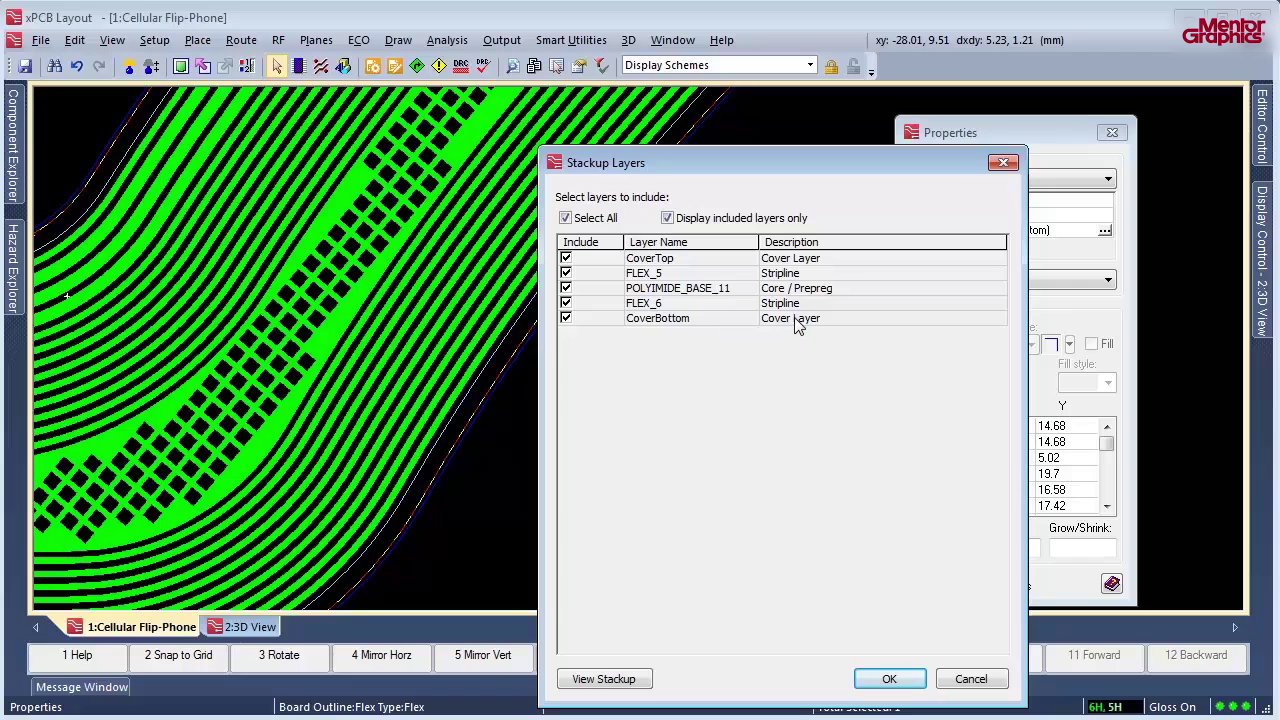
pyautogui.click(605, 679)
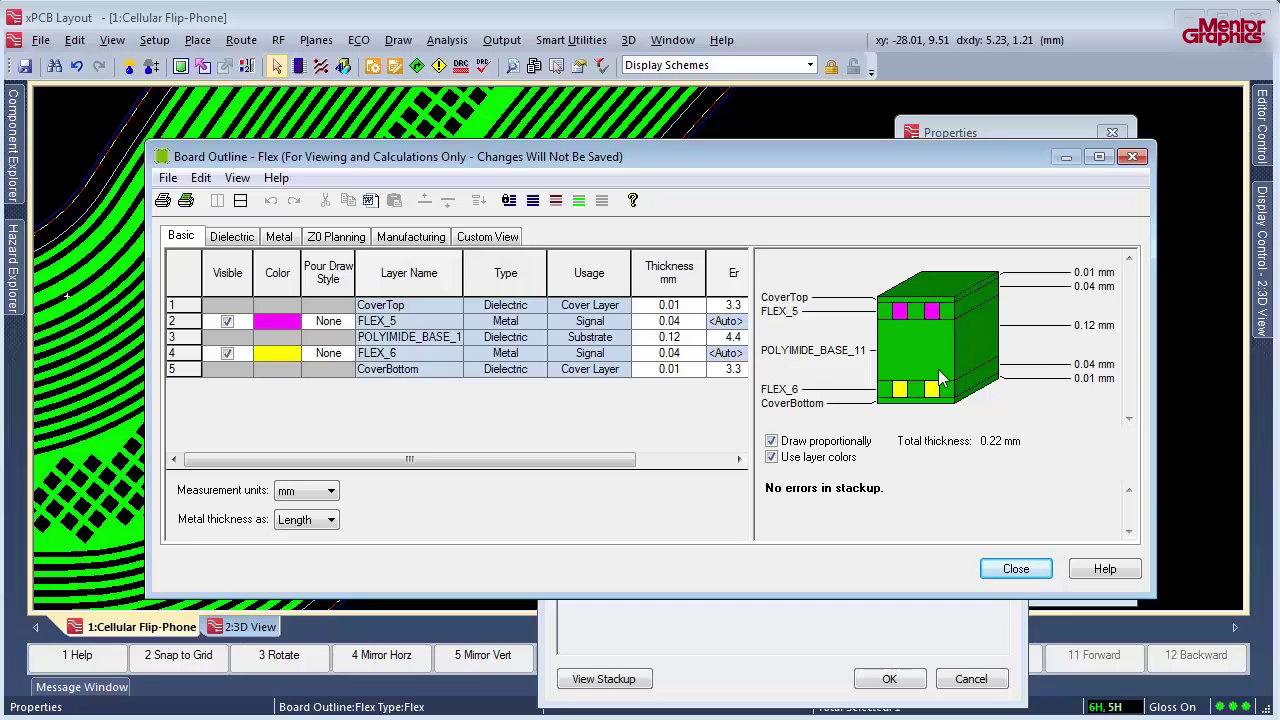
pyautogui.click(1016, 567)
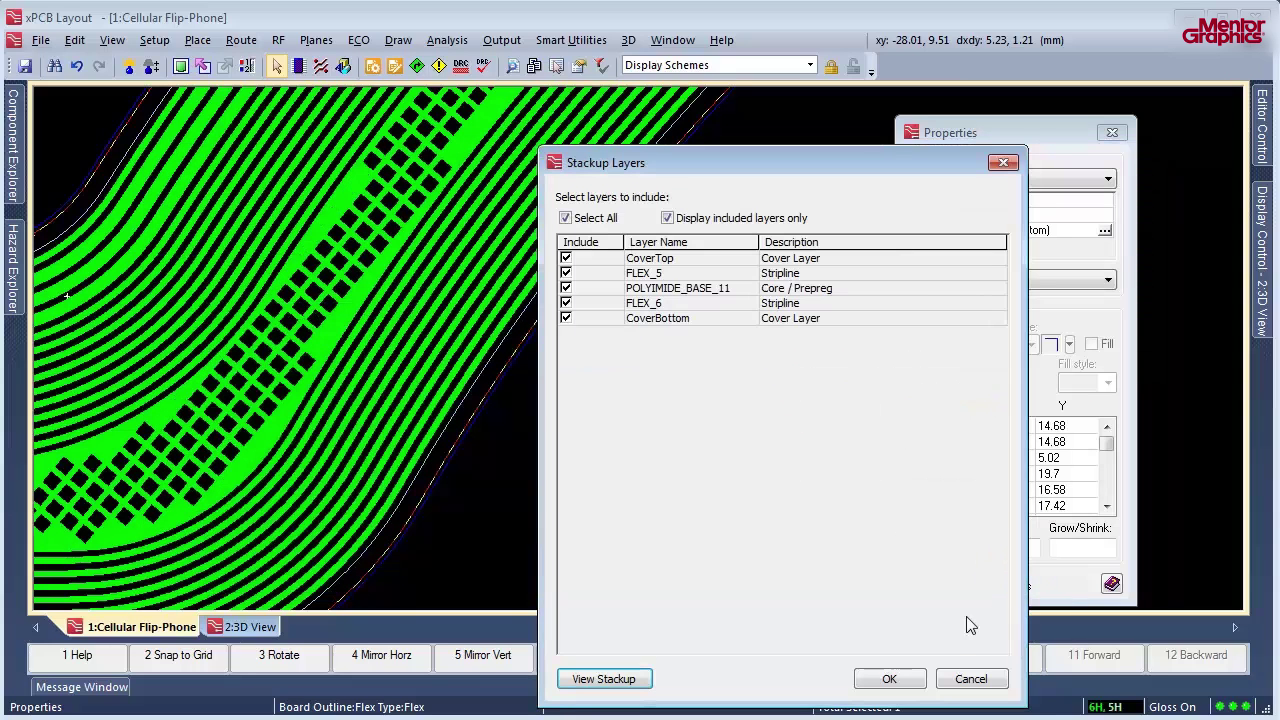
pyautogui.click(892, 677)
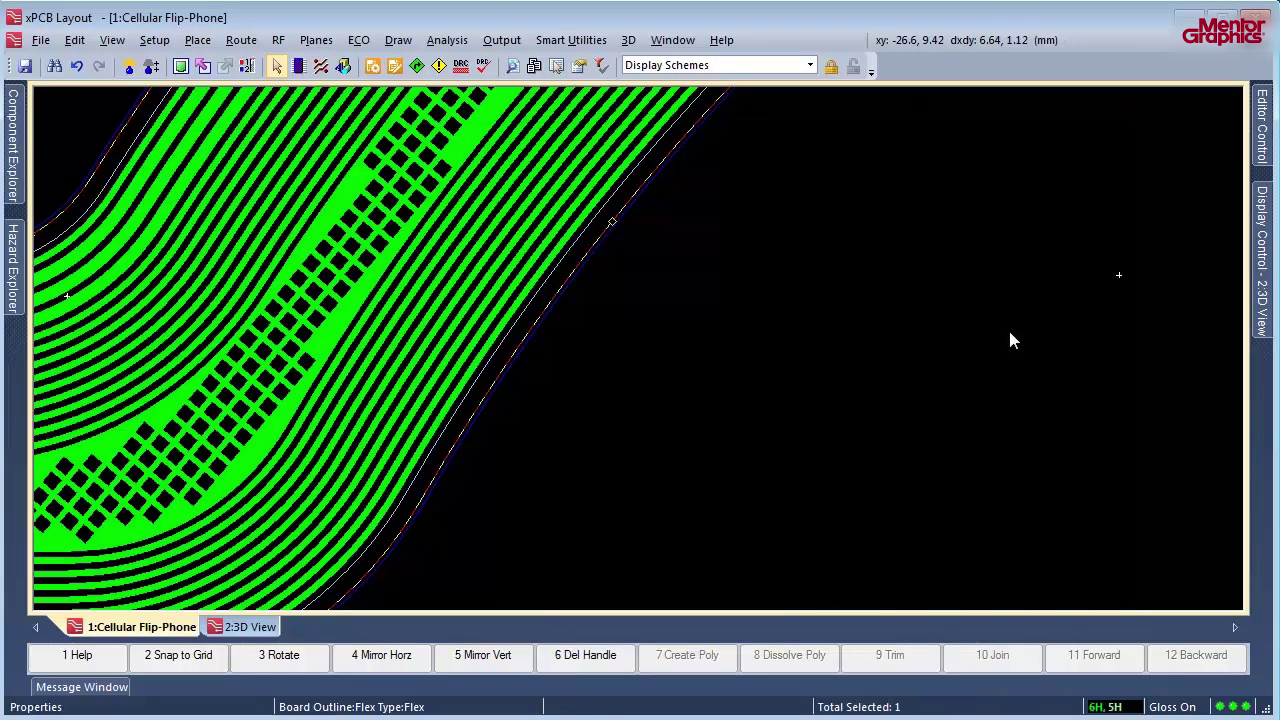
pyautogui.moveTo(1034, 360); pyautogui.dragTo(883, 247, button='middle')
pyautogui.click(360, 239)
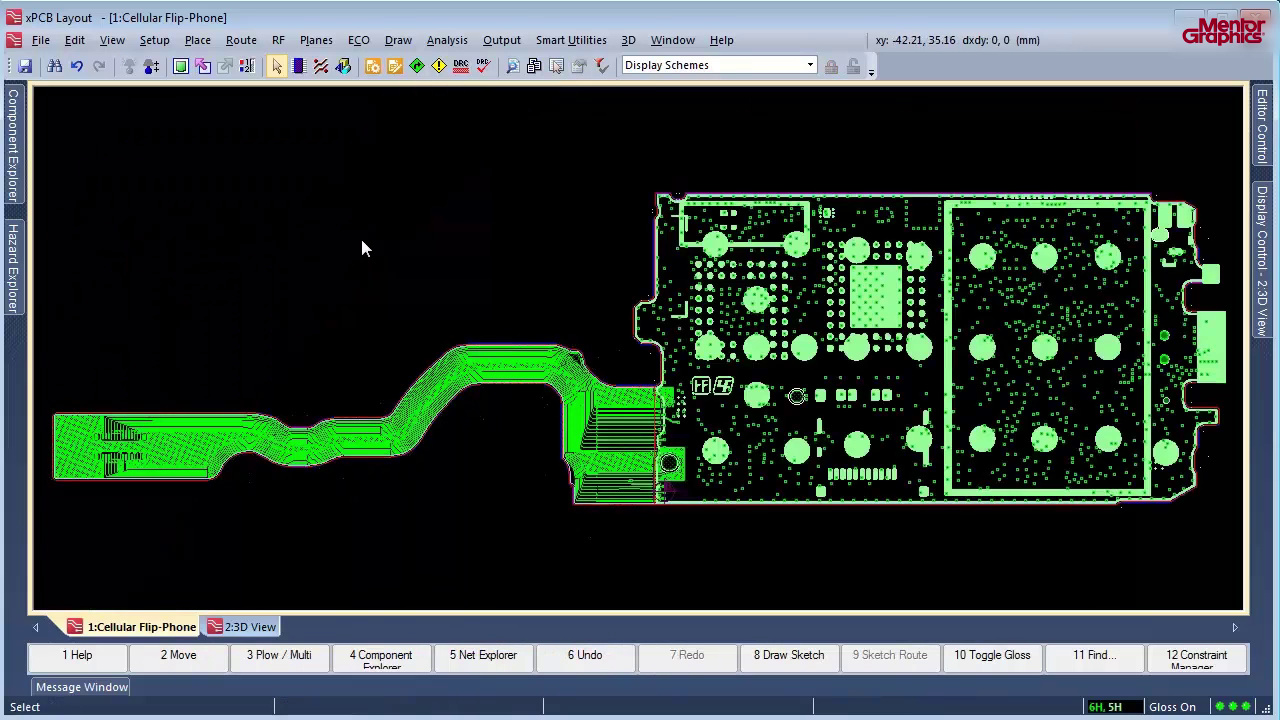
# Draw a near-vertical bend area about 24 mm long across the flex tail, just beside the rigid board
pyautogui.click(398, 40)
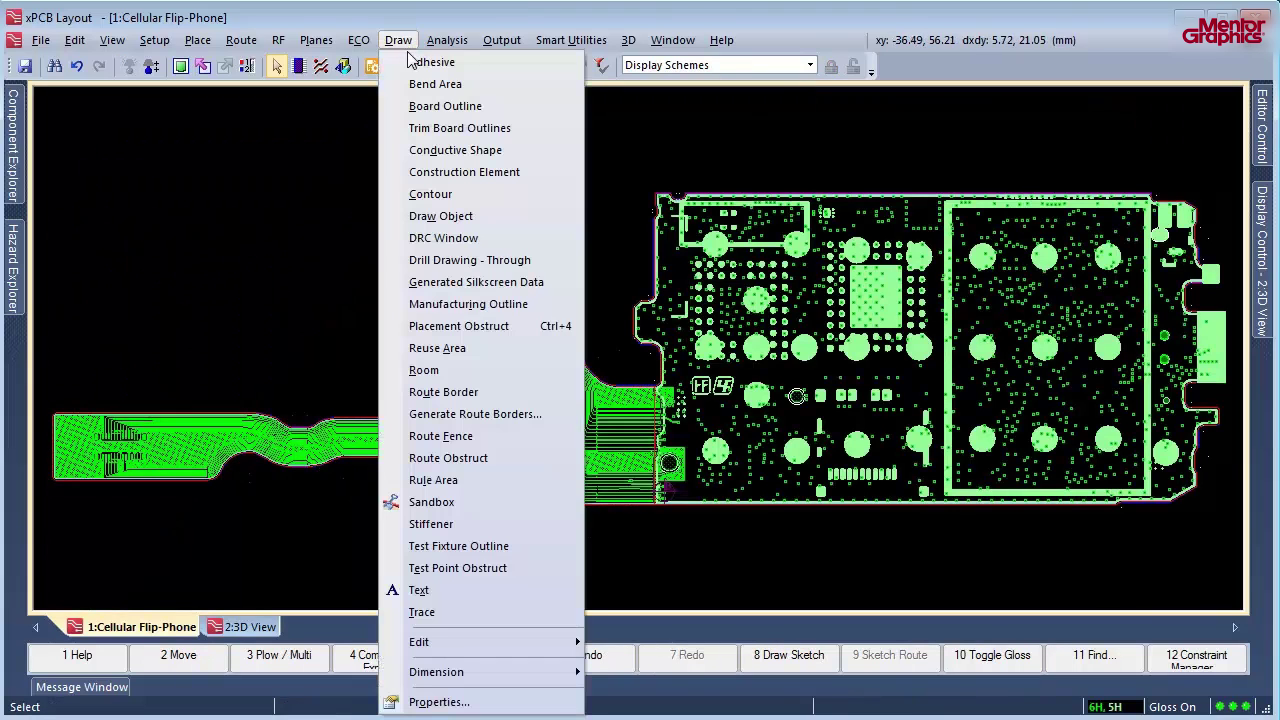
pyautogui.click(418, 87)
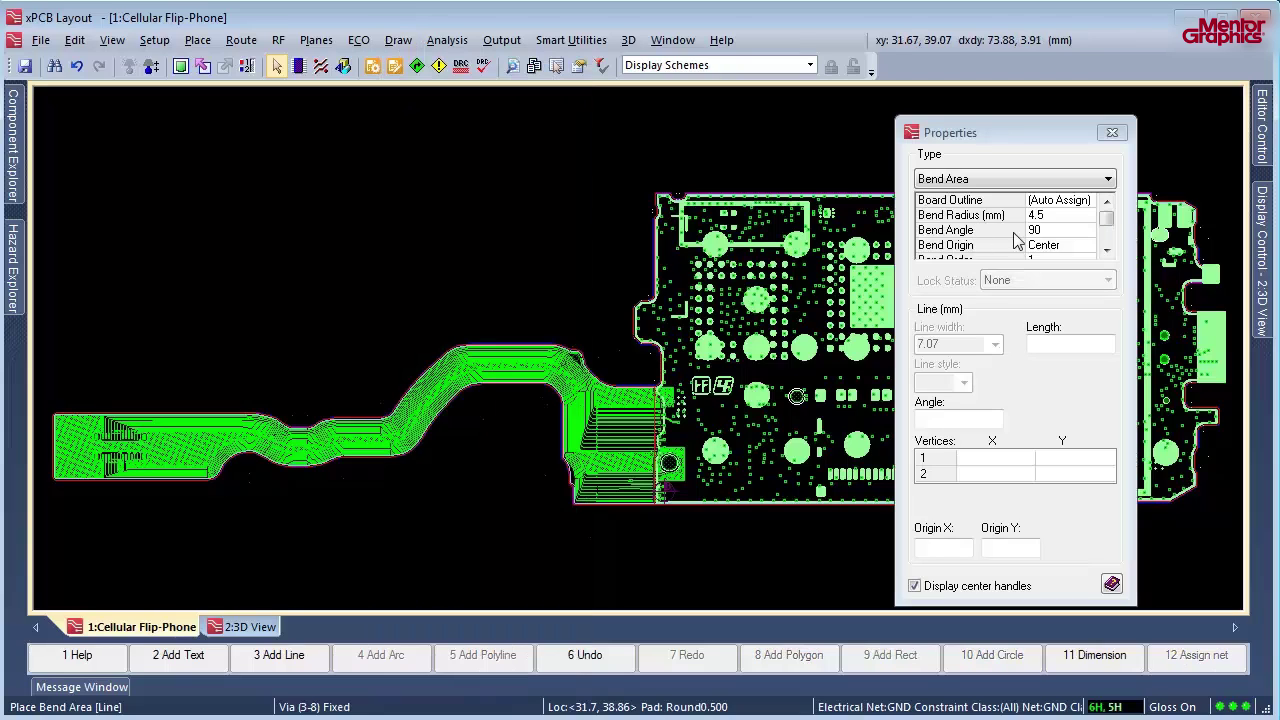
pyautogui.moveTo(1110, 218); pyautogui.dragTo(1110, 234)
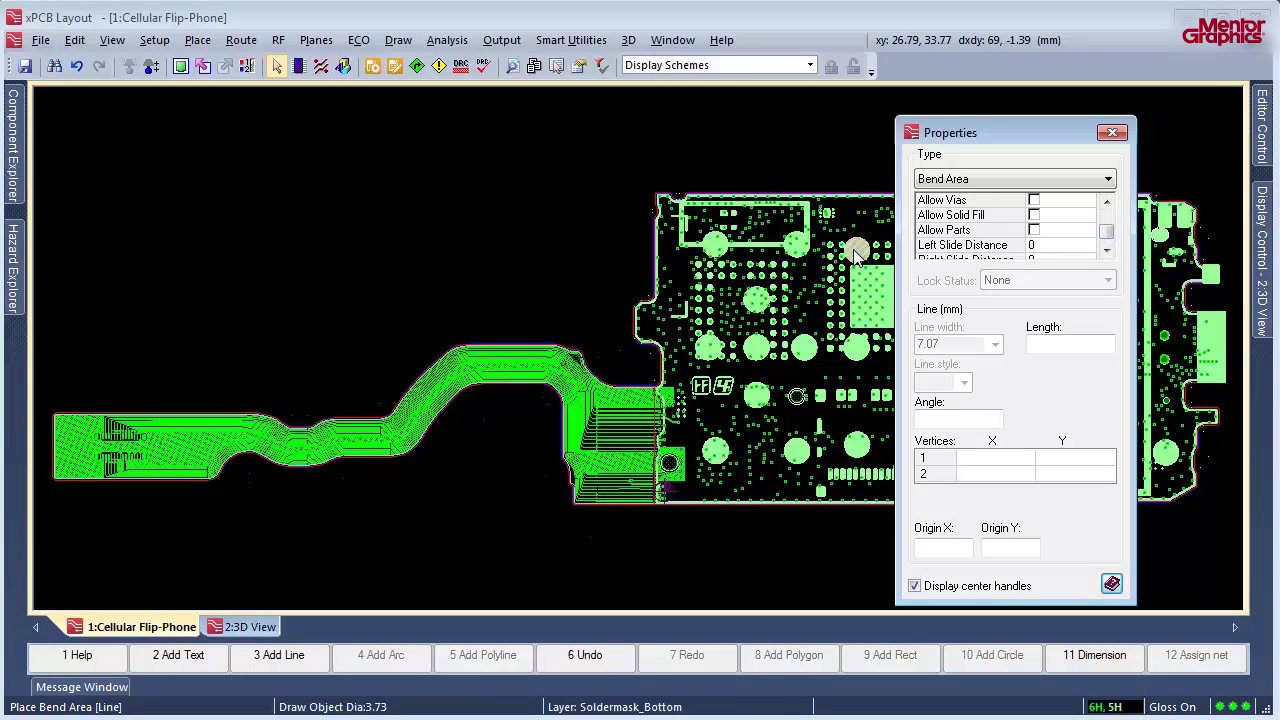
pyautogui.click(614, 357)
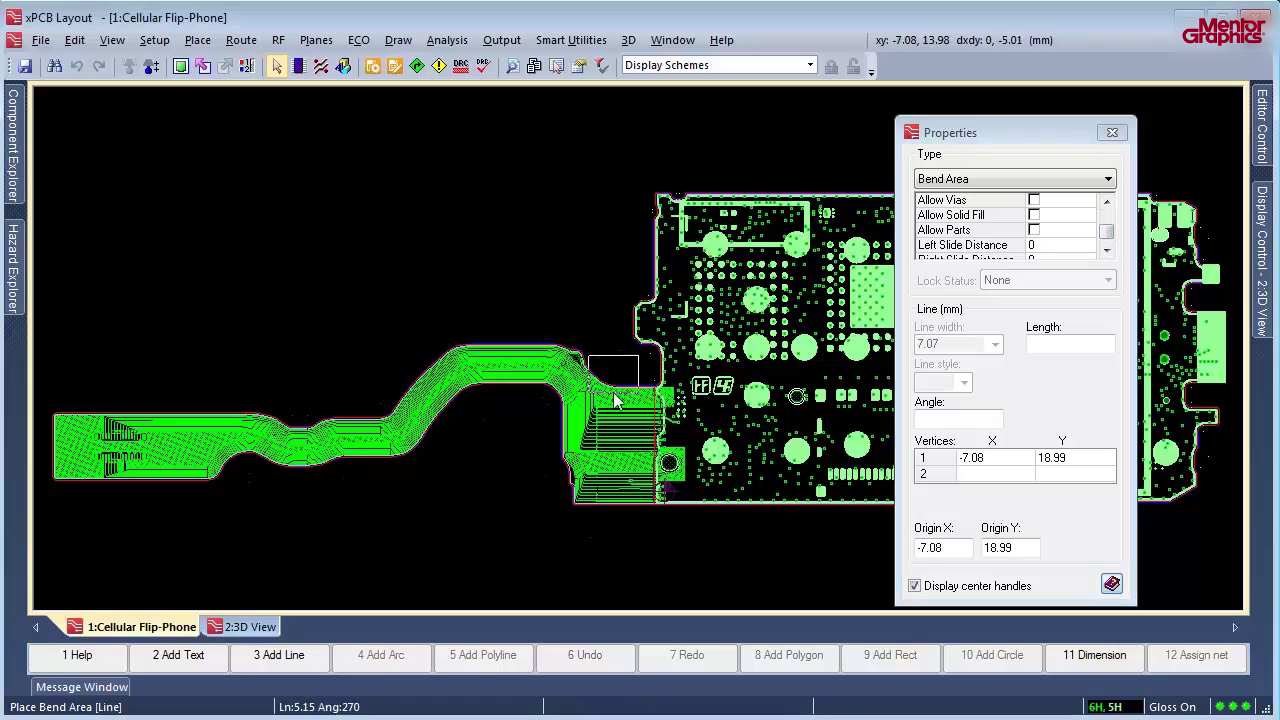
pyautogui.doubleClick(614, 537)
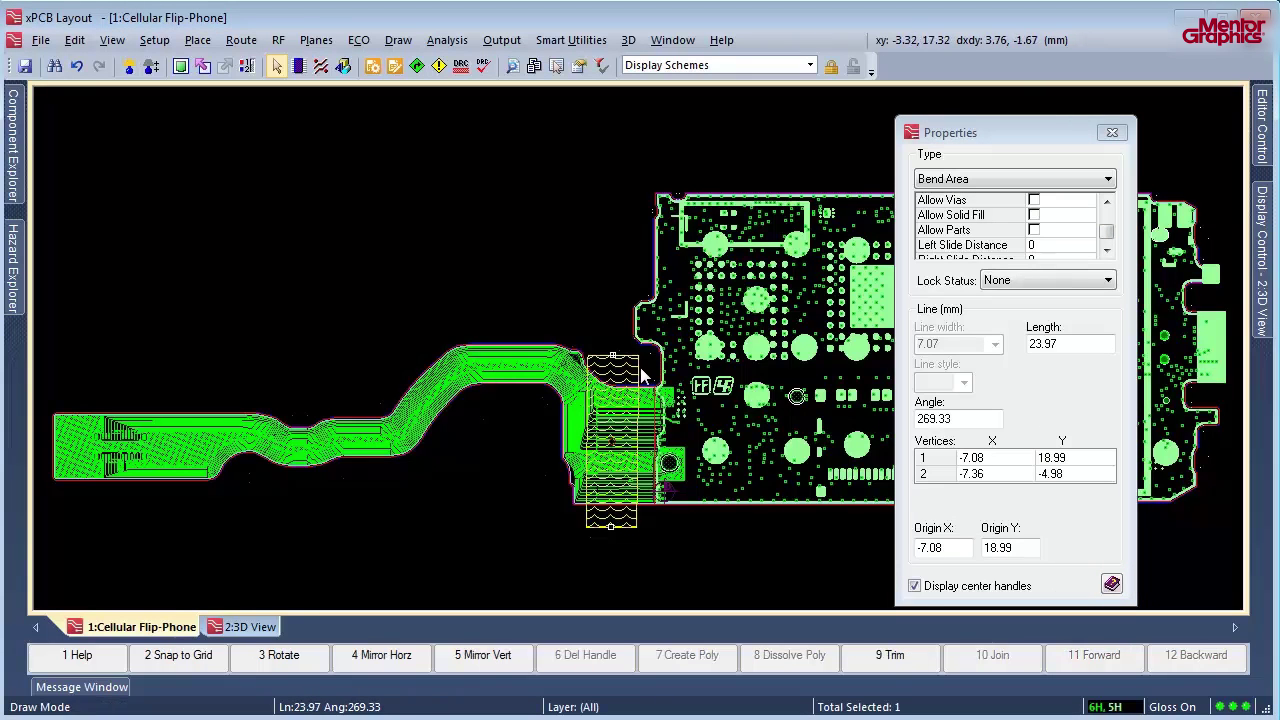
# Turn on flex bending in the 3D view of the board
pyautogui.click(250, 627)
pyautogui.click(1111, 132)
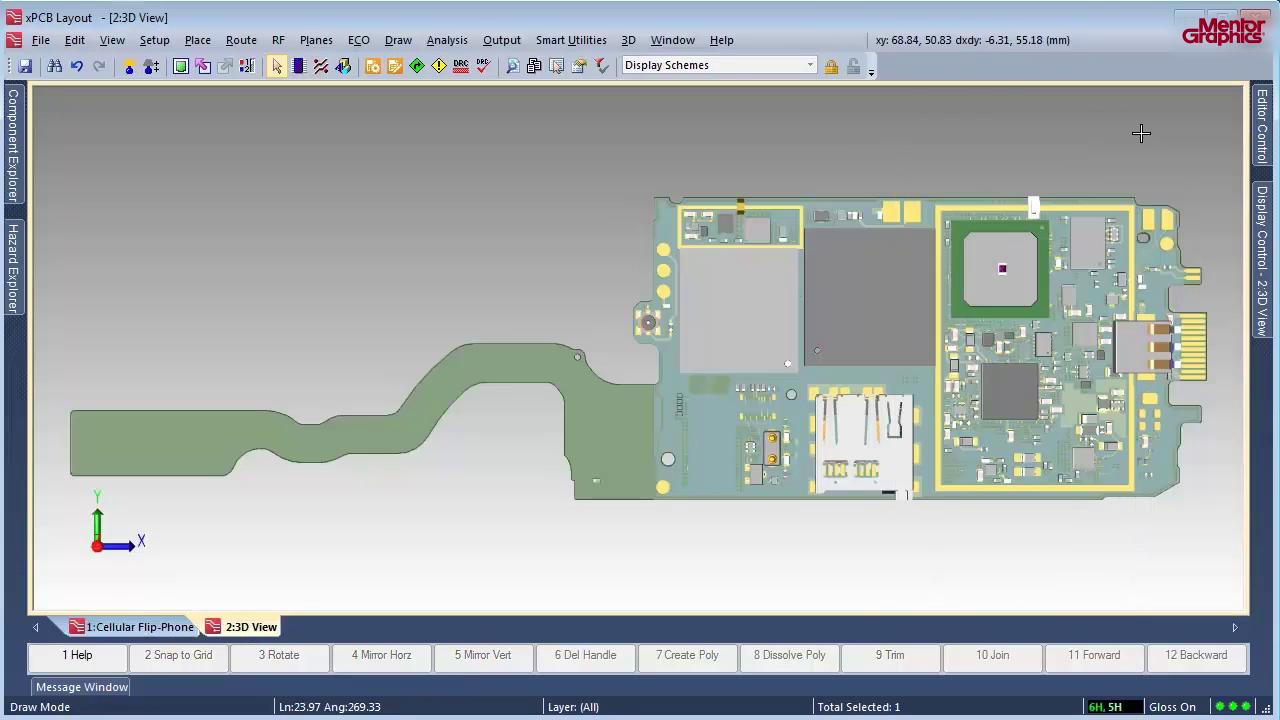
pyautogui.click(1262, 212)
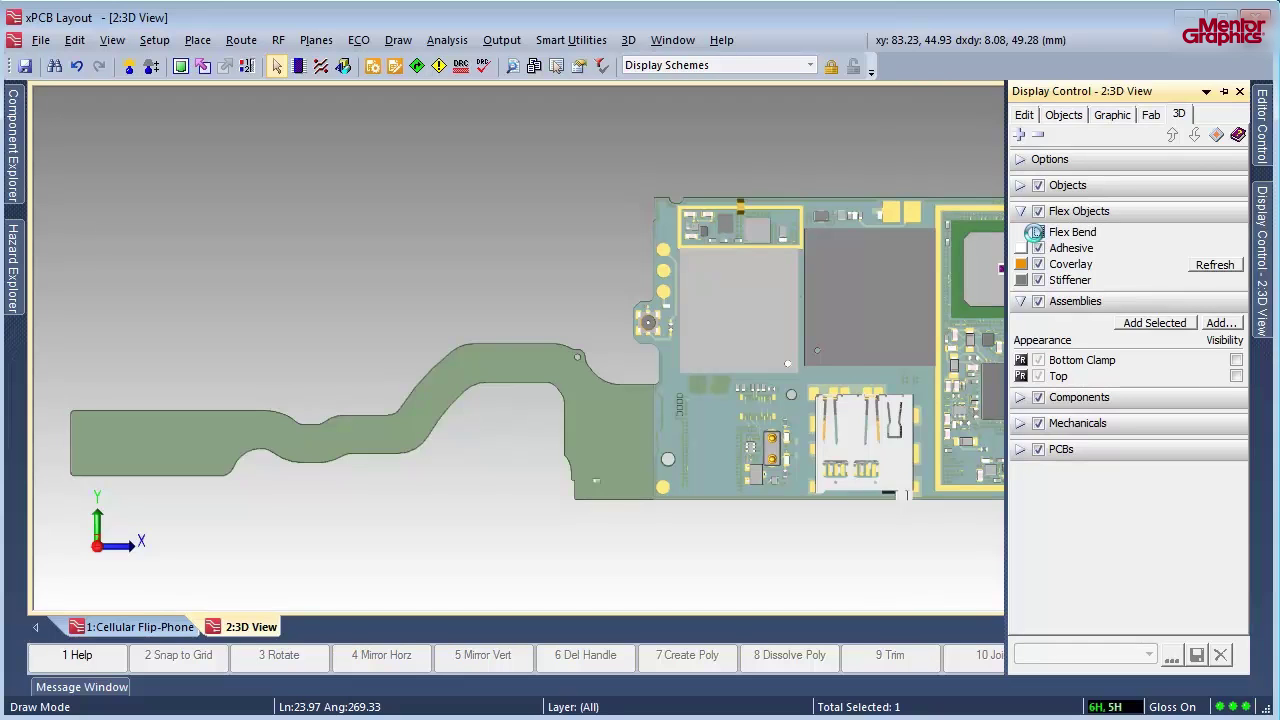
pyautogui.click(1038, 232)
pyautogui.click(430, 226)
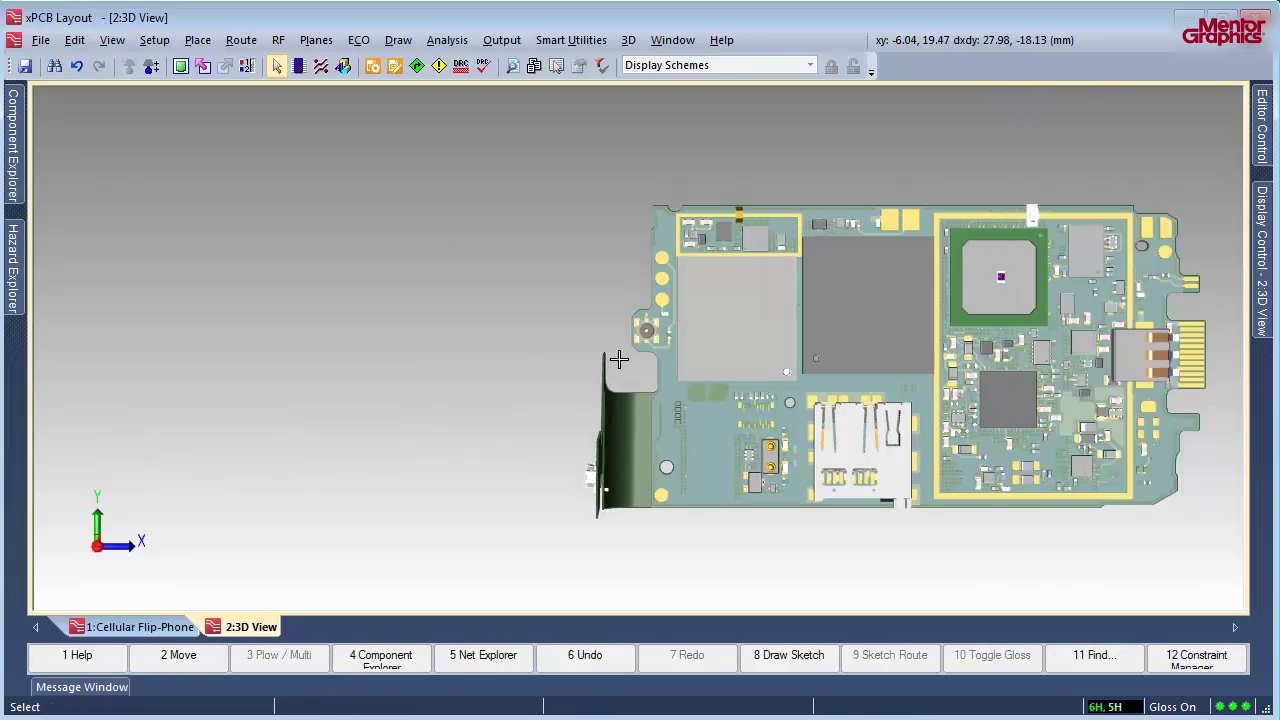
# Make the Bottom Clamp and Top assemblies visible around the bent board in 3D
pyautogui.moveTo(648, 376); pyautogui.dragTo(683, 314, button='middle')
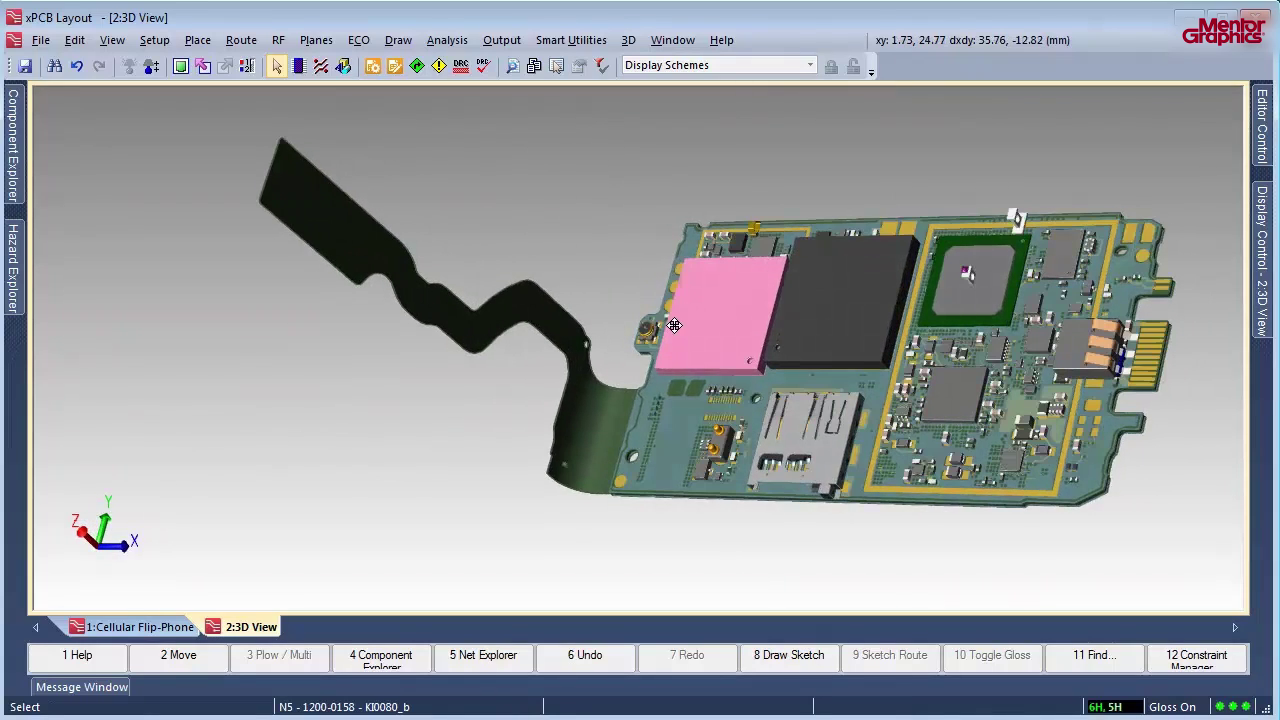
pyautogui.moveTo(648, 178); pyautogui.dragTo(632, 248, button='middle')
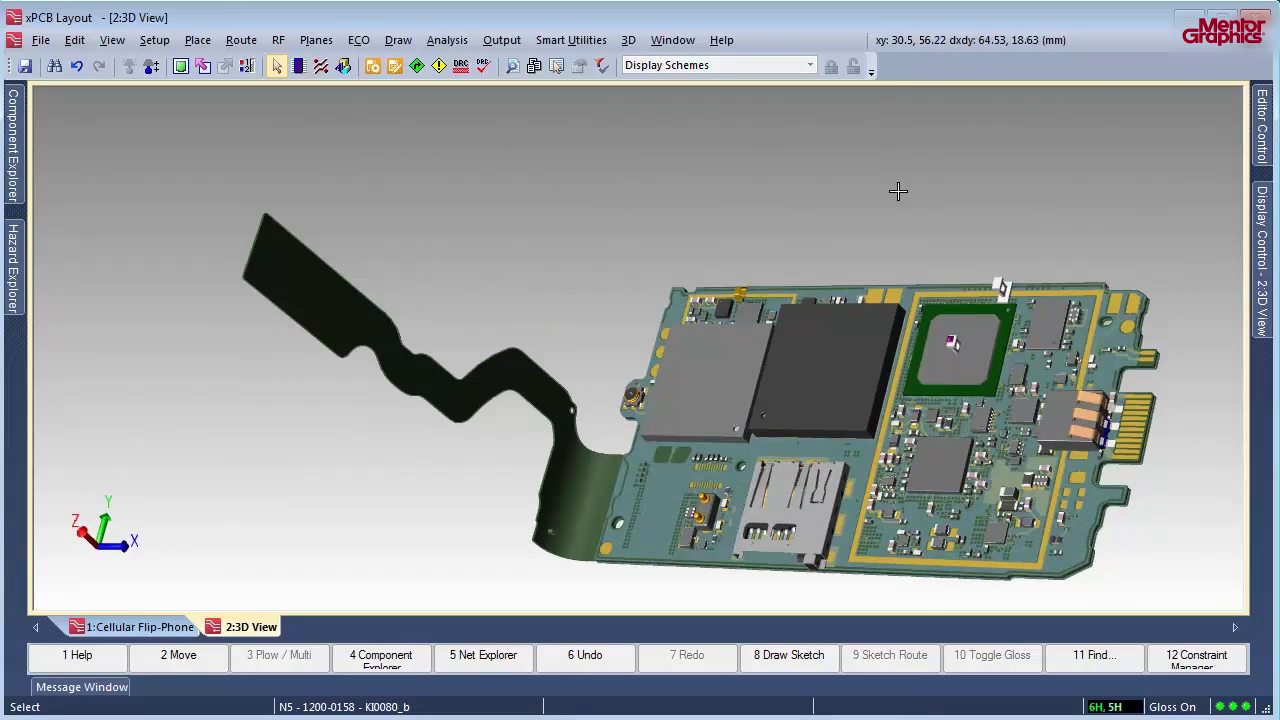
pyautogui.click(1258, 222)
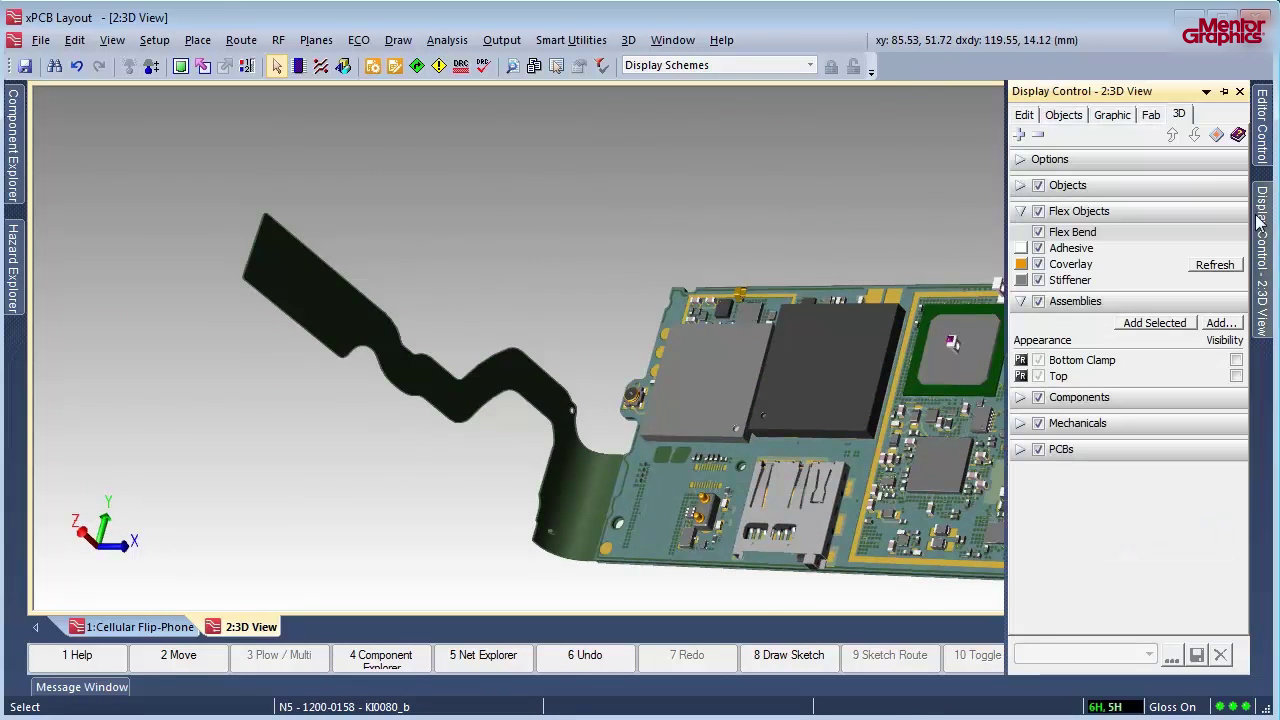
pyautogui.click(1237, 361)
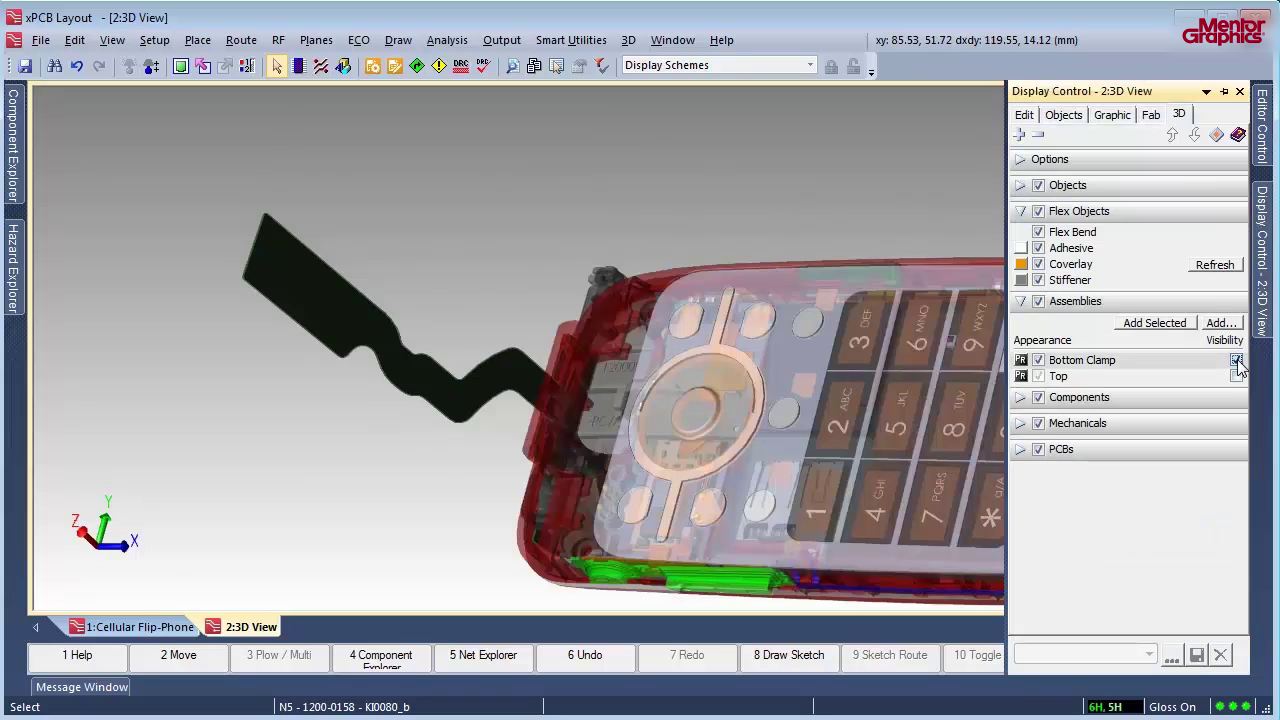
pyautogui.click(1236, 377)
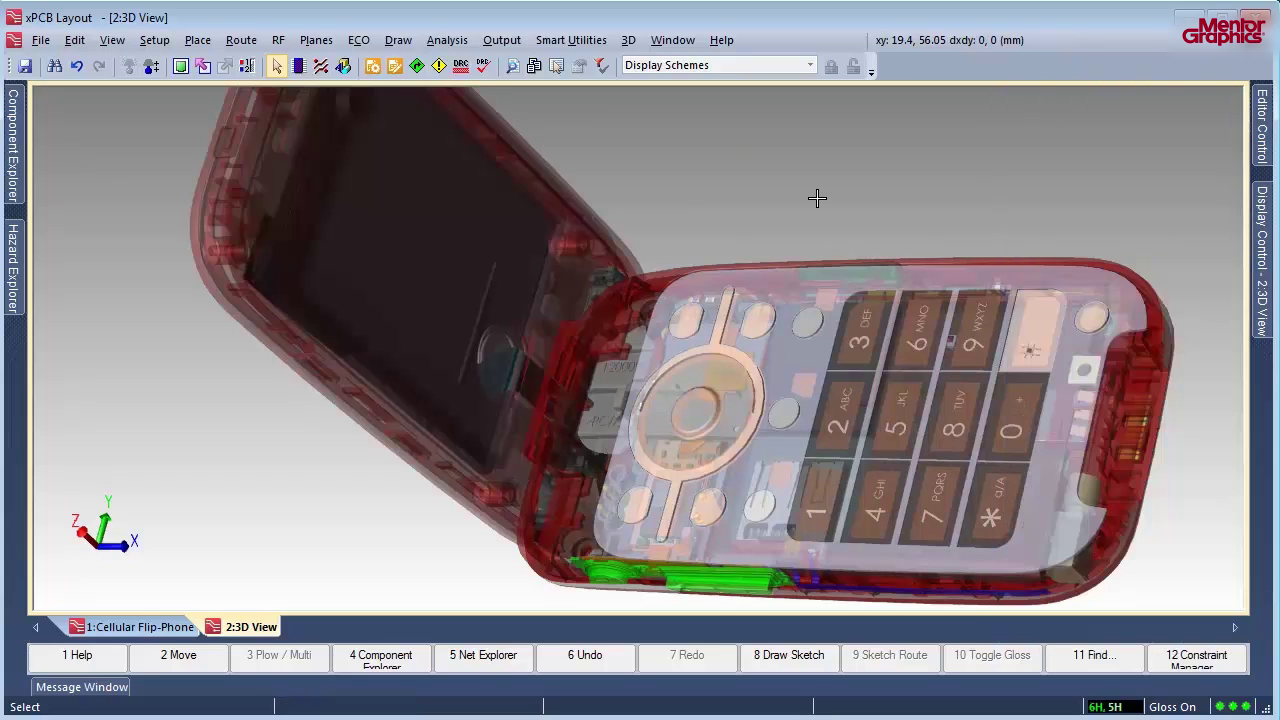
# Examine how the bent flex fits inside the phone housing from the left, right and top views
pyautogui.press('l')
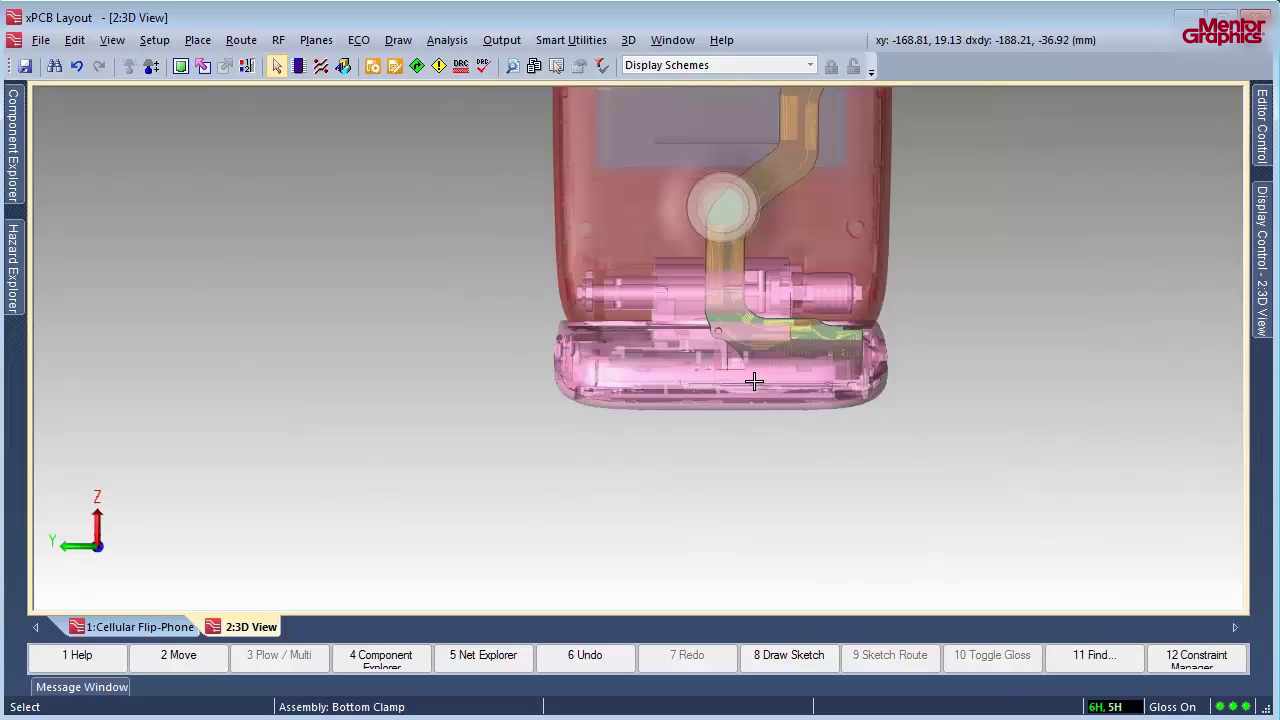
pyautogui.moveTo(754, 319); pyautogui.dragTo(754, 369, button='middle')
pyautogui.scroll(12, 754, 369)
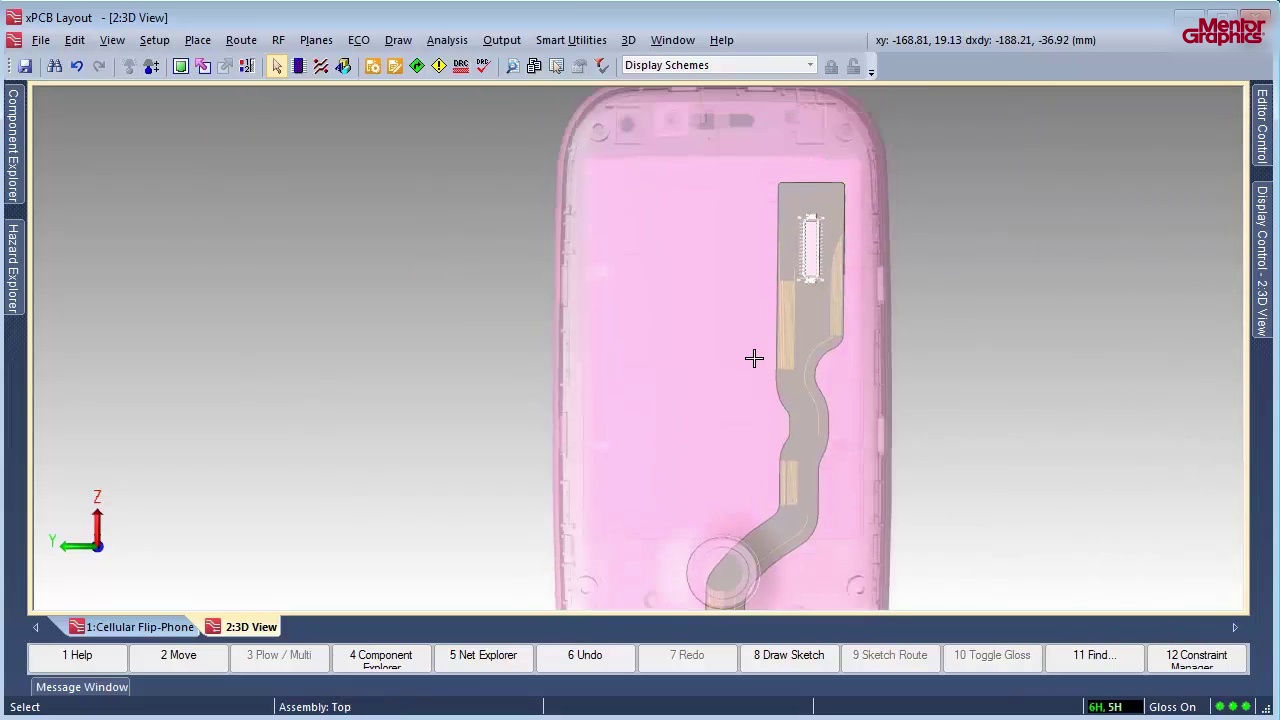
pyautogui.press('r')
pyautogui.moveTo(812, 270); pyautogui.dragTo(787, 303, button='middle')
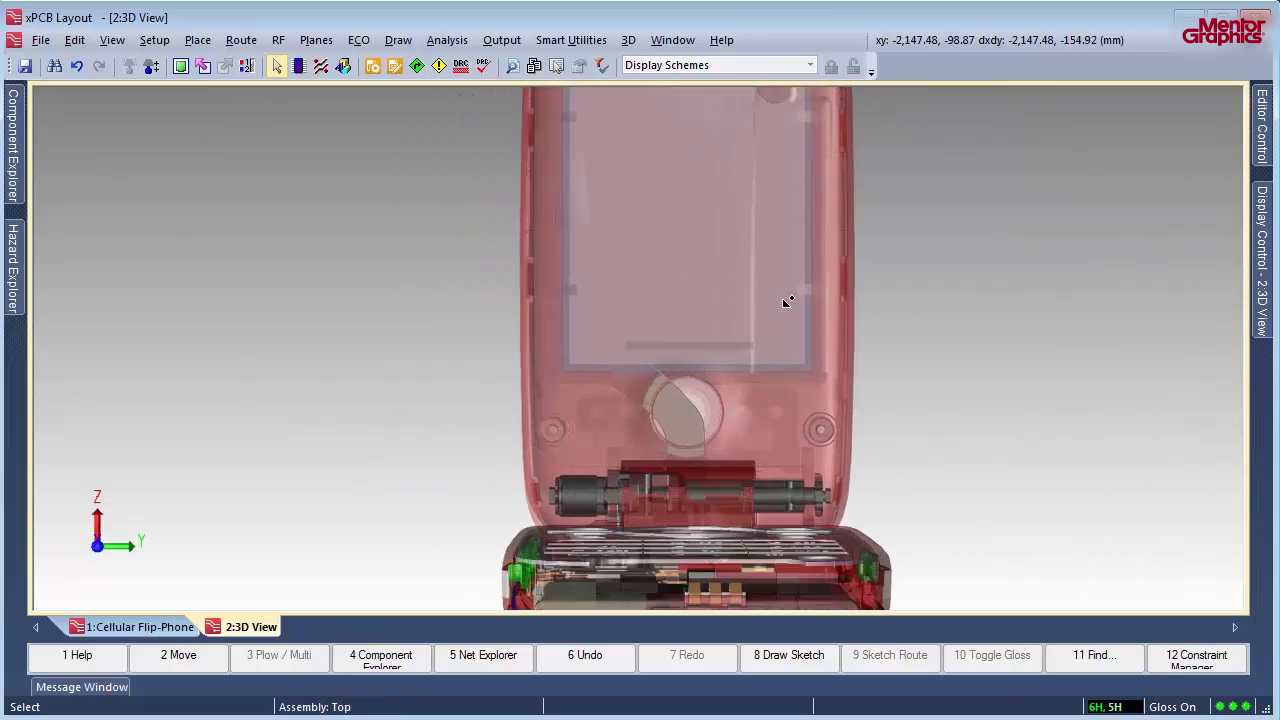
pyautogui.scroll(-2, 791, 311)
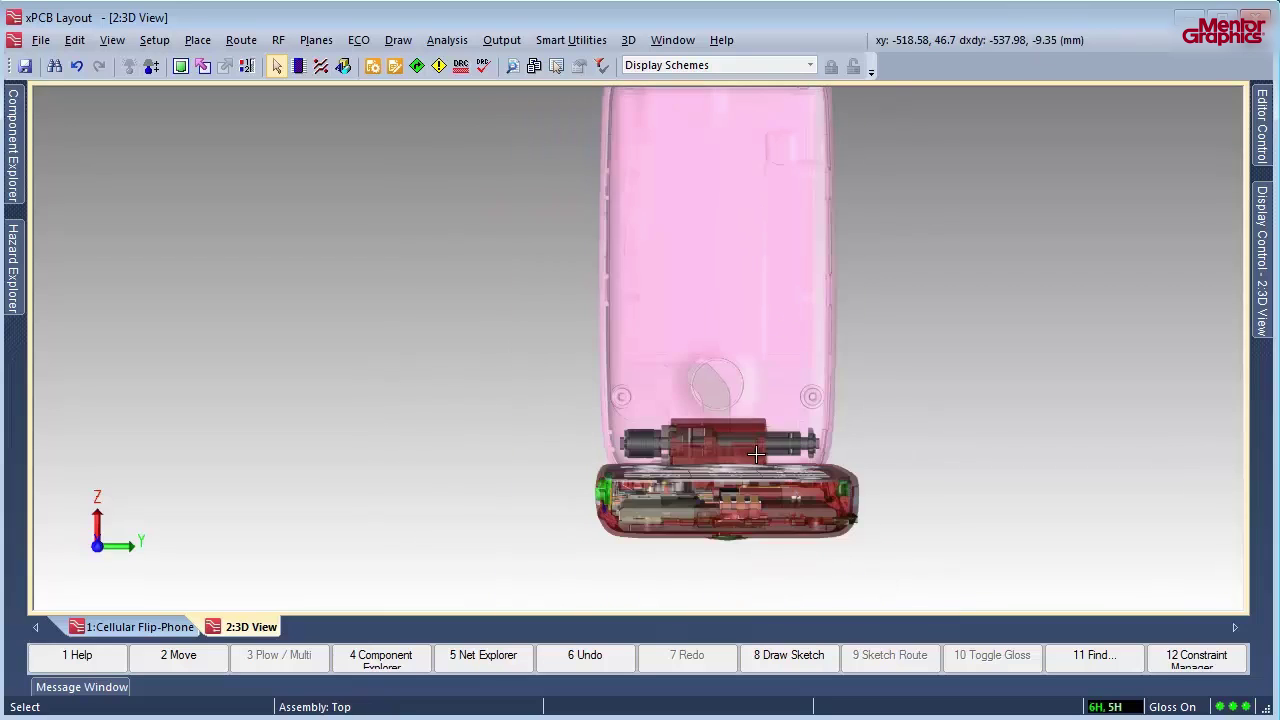
pyautogui.press('t')
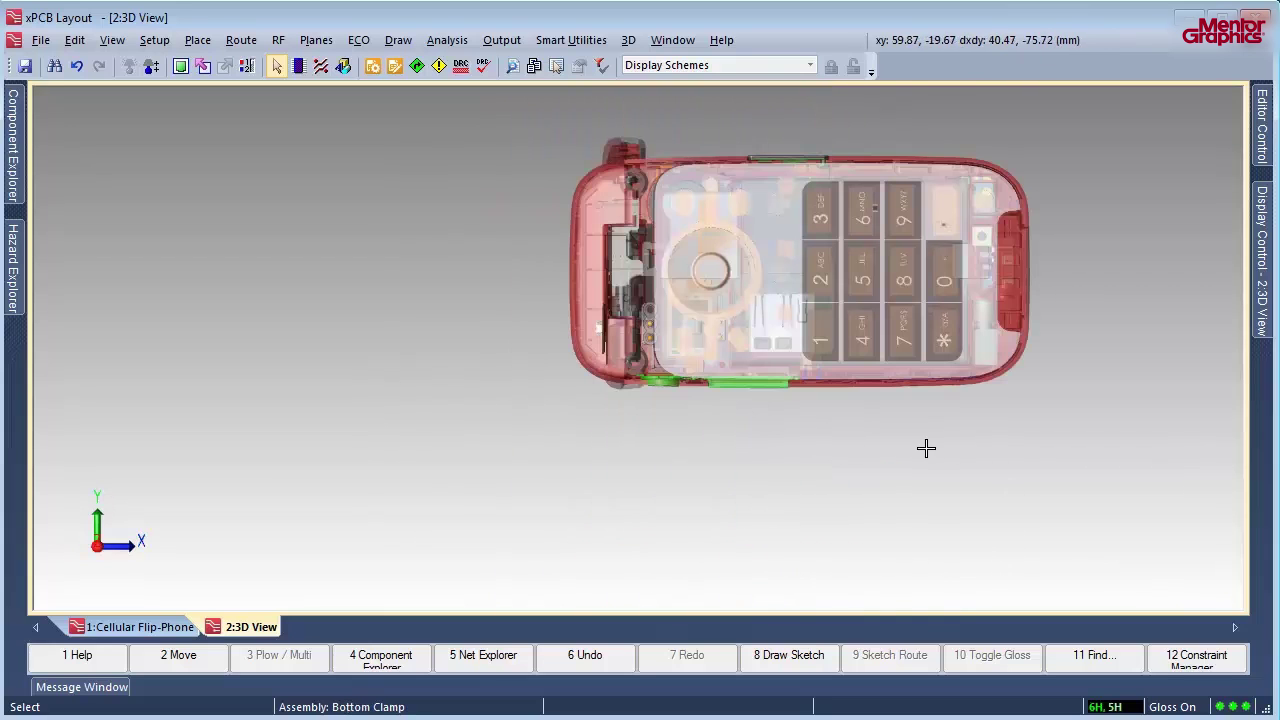
pyautogui.moveTo(1079, 375); pyautogui.dragTo(1033, 434, button='middle')
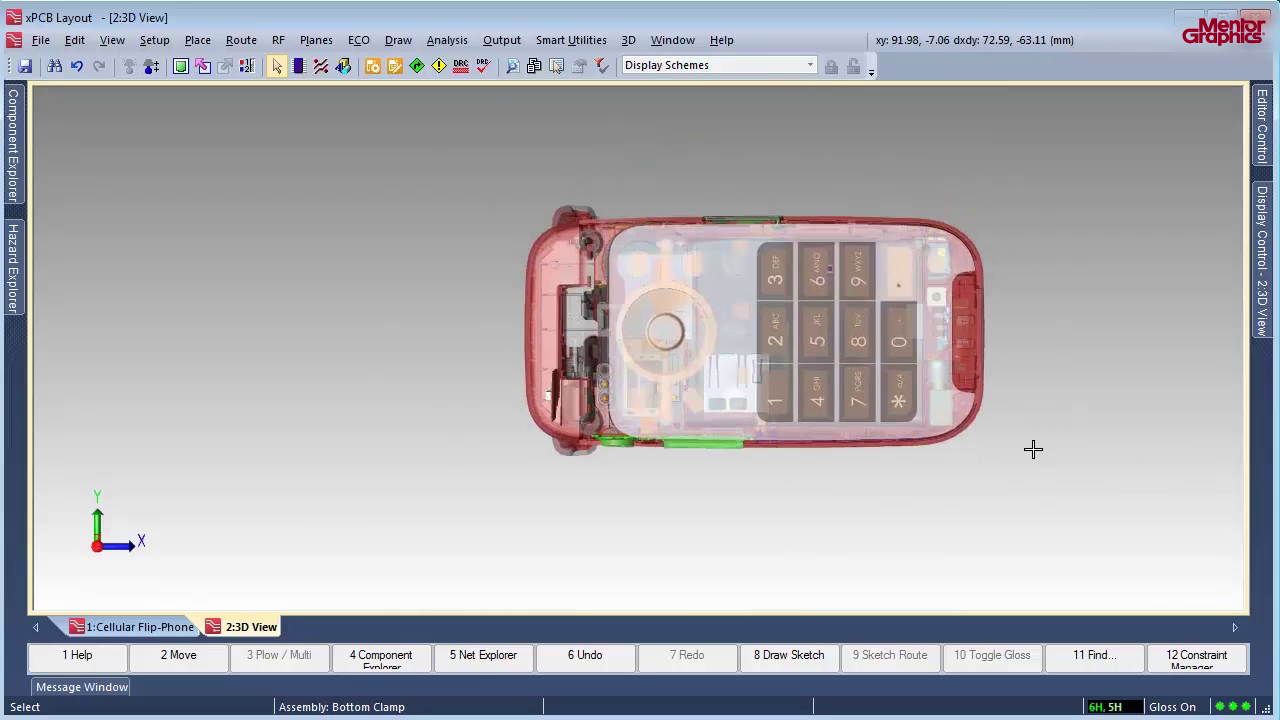
# List the online trace hazards for the bend area of the 2D layout in the Hazard Explorer
pyautogui.click(104, 627)
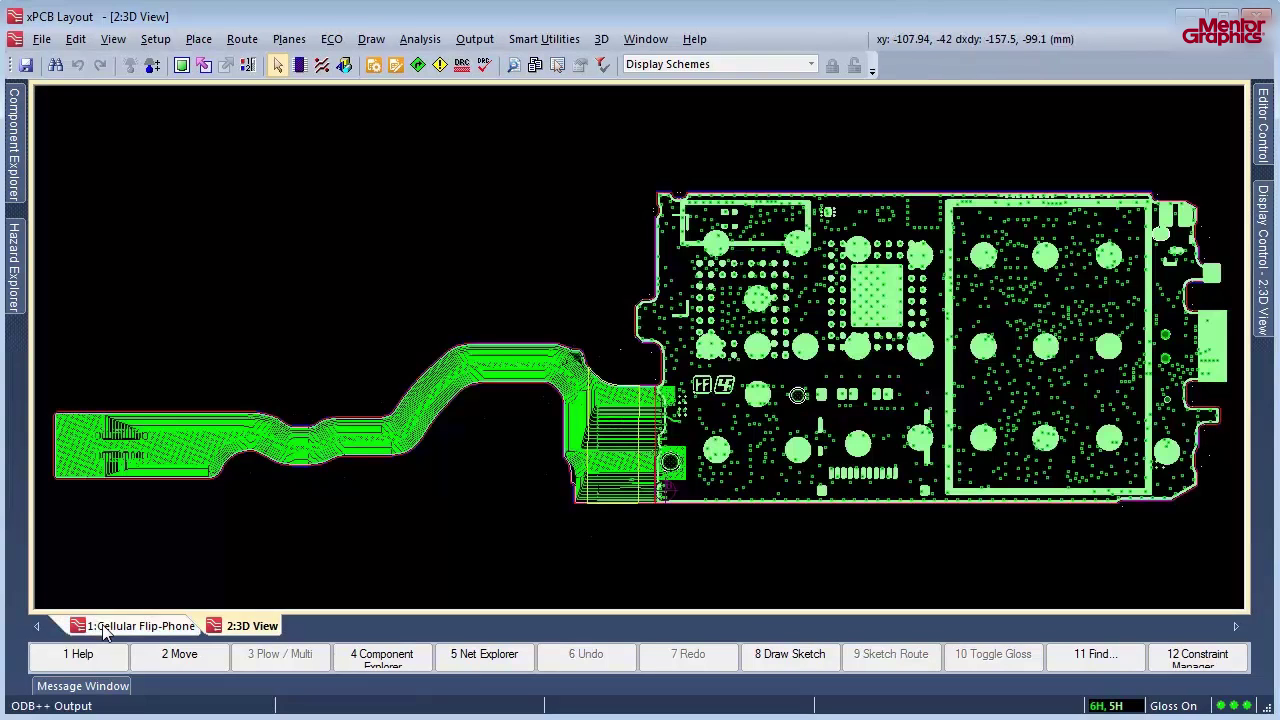
pyautogui.click(420, 42)
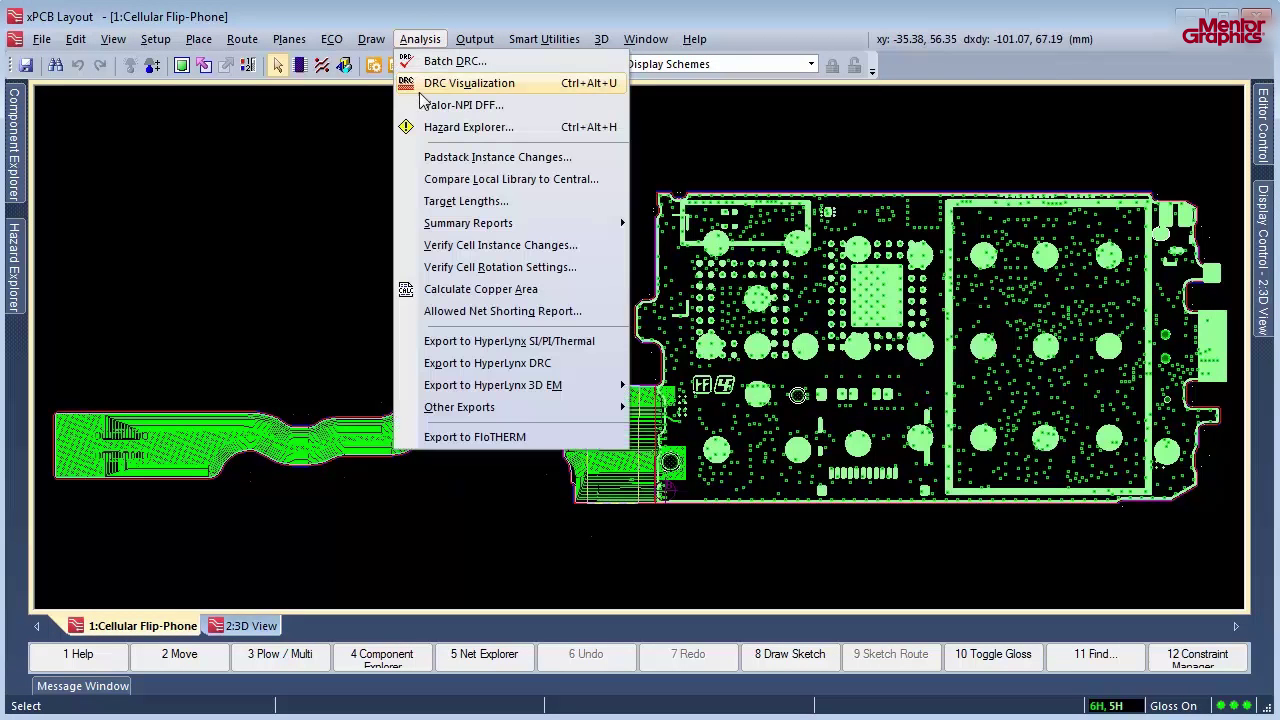
pyautogui.click(432, 130)
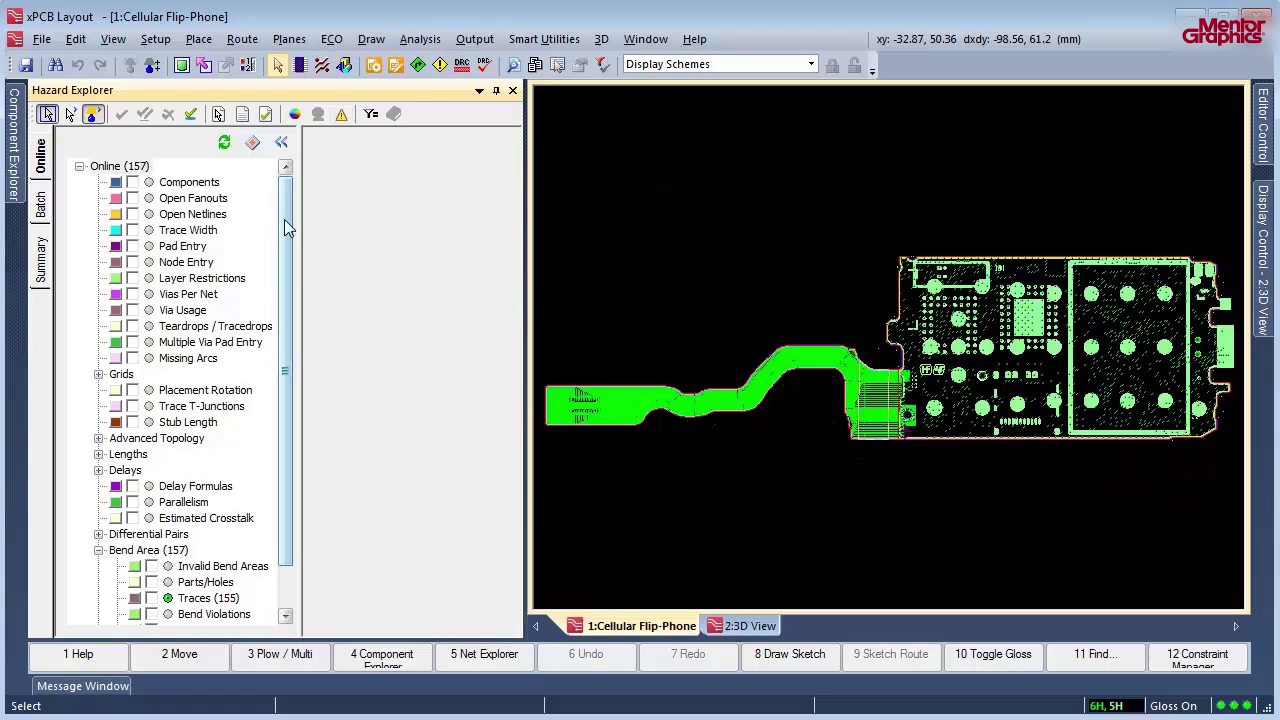
pyautogui.scroll(-1, 284, 219)
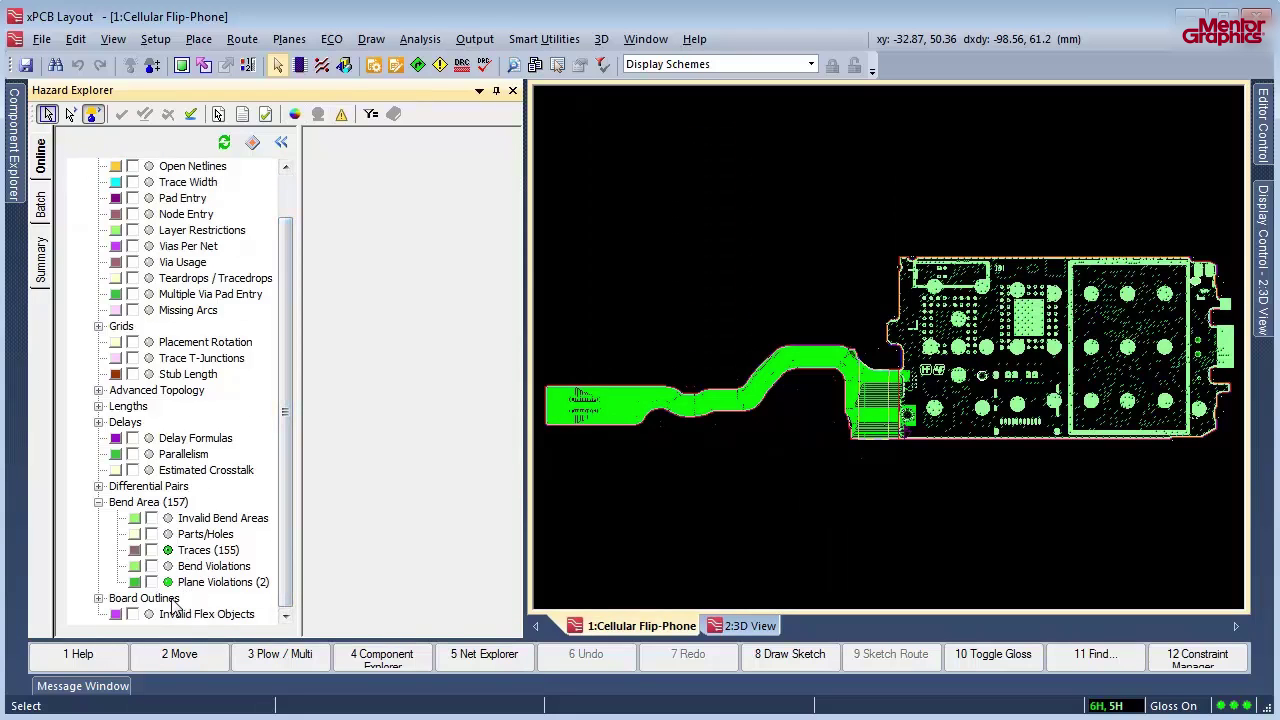
pyautogui.click(150, 551)
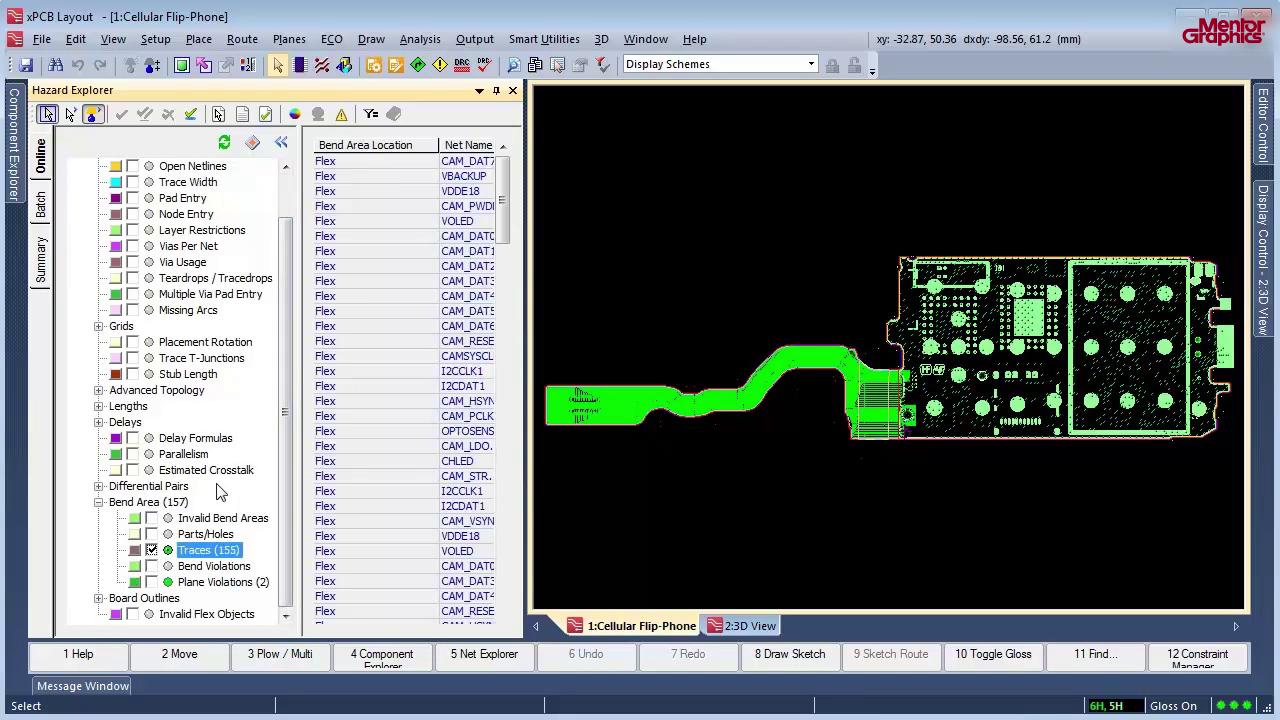
# Locate the first CAM_DAT7 trace hazard in the layout and colour the bend-area trace hazards for inspection
pyautogui.click(470, 163)
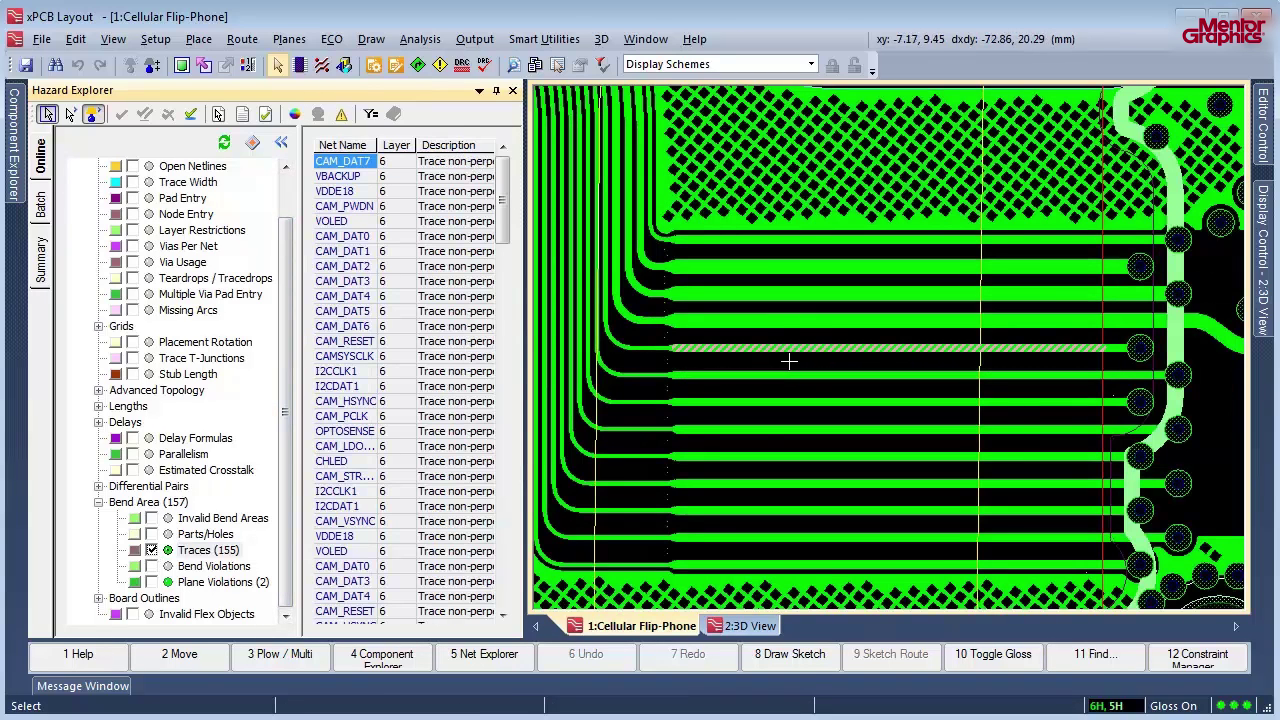
pyautogui.click(295, 113)
pyautogui.scroll(-2, 848, 483)
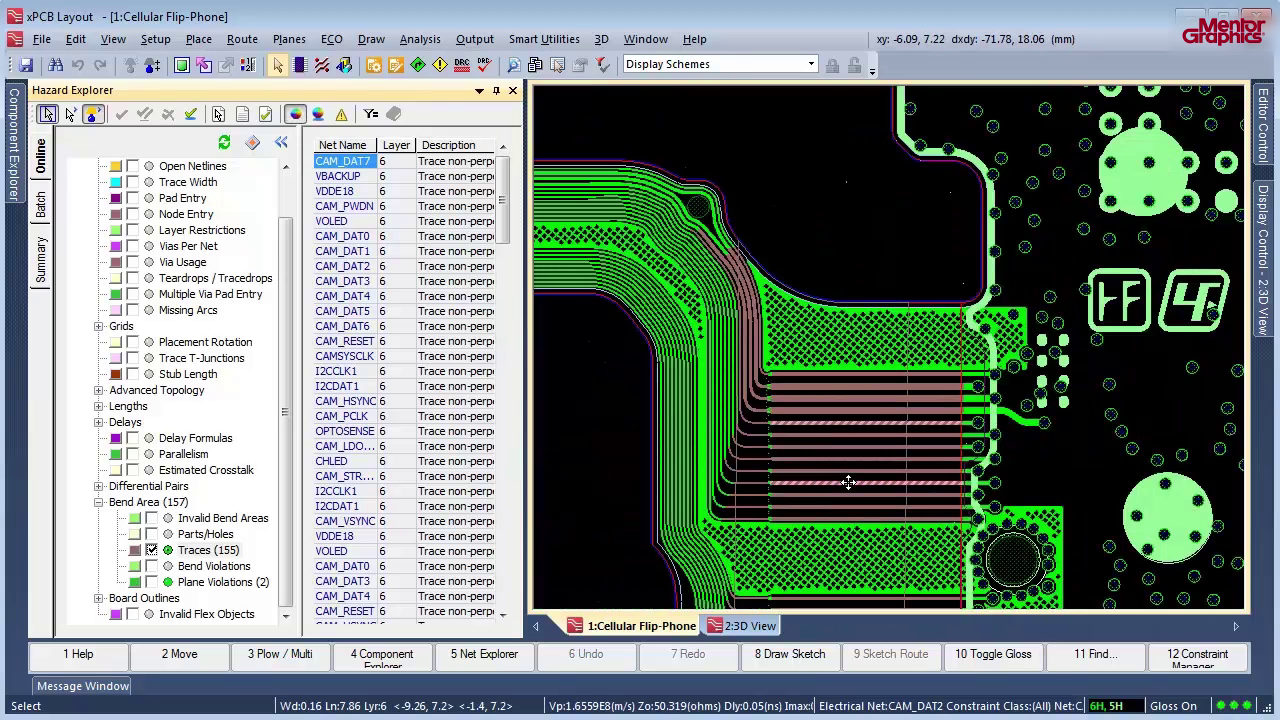
pyautogui.scroll(-3, 706, 452)
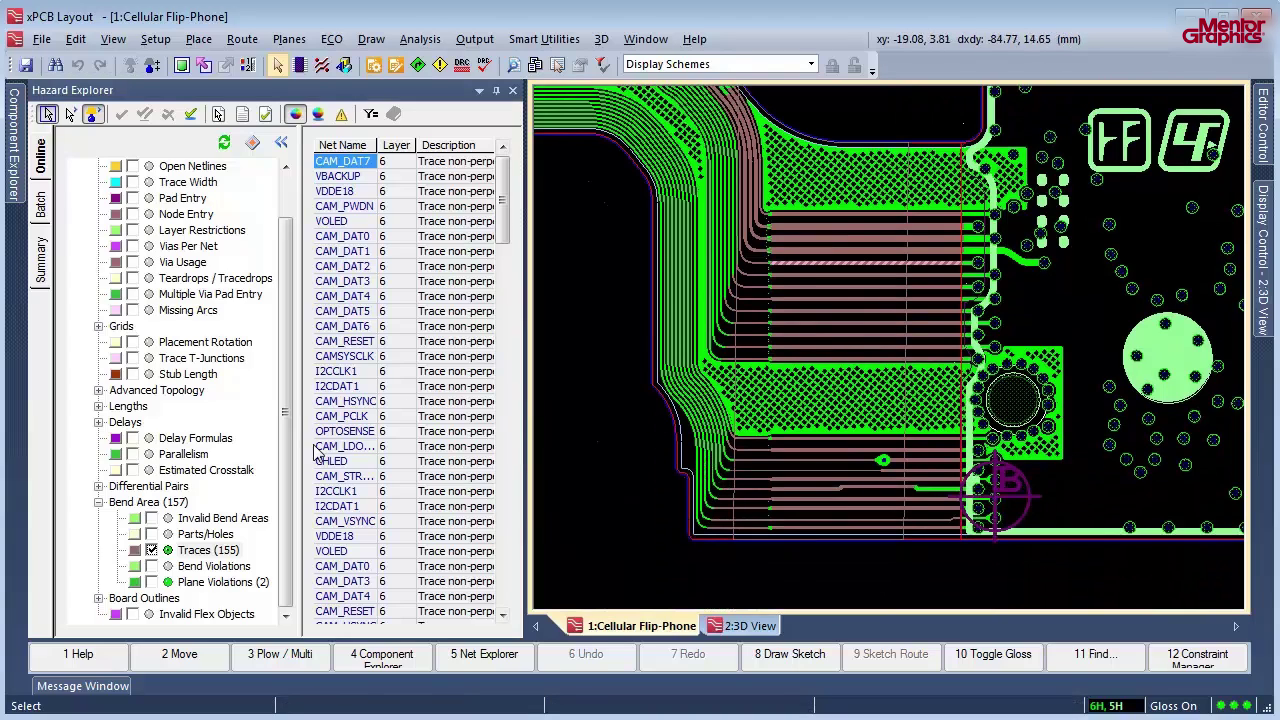
# List the bend area's plane violations and locate the GND cross-hatch violation on layer 6 in the layout
pyautogui.click(222, 582)
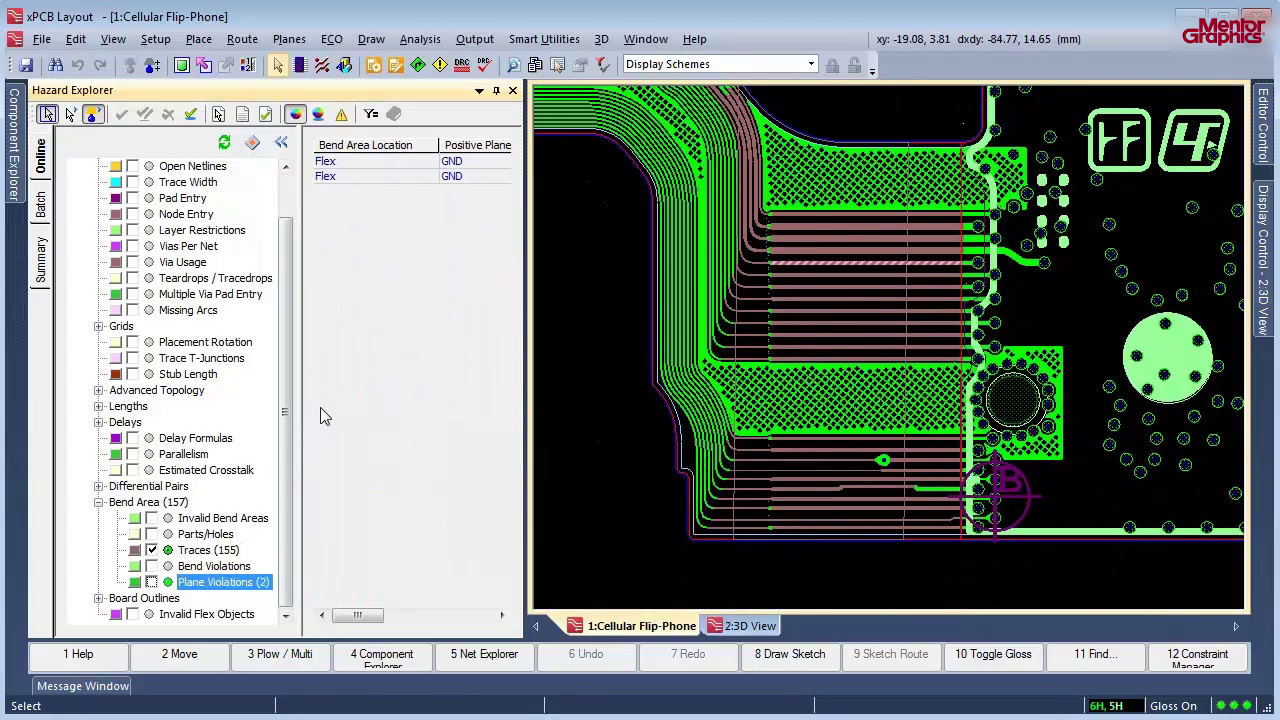
pyautogui.click(472, 161)
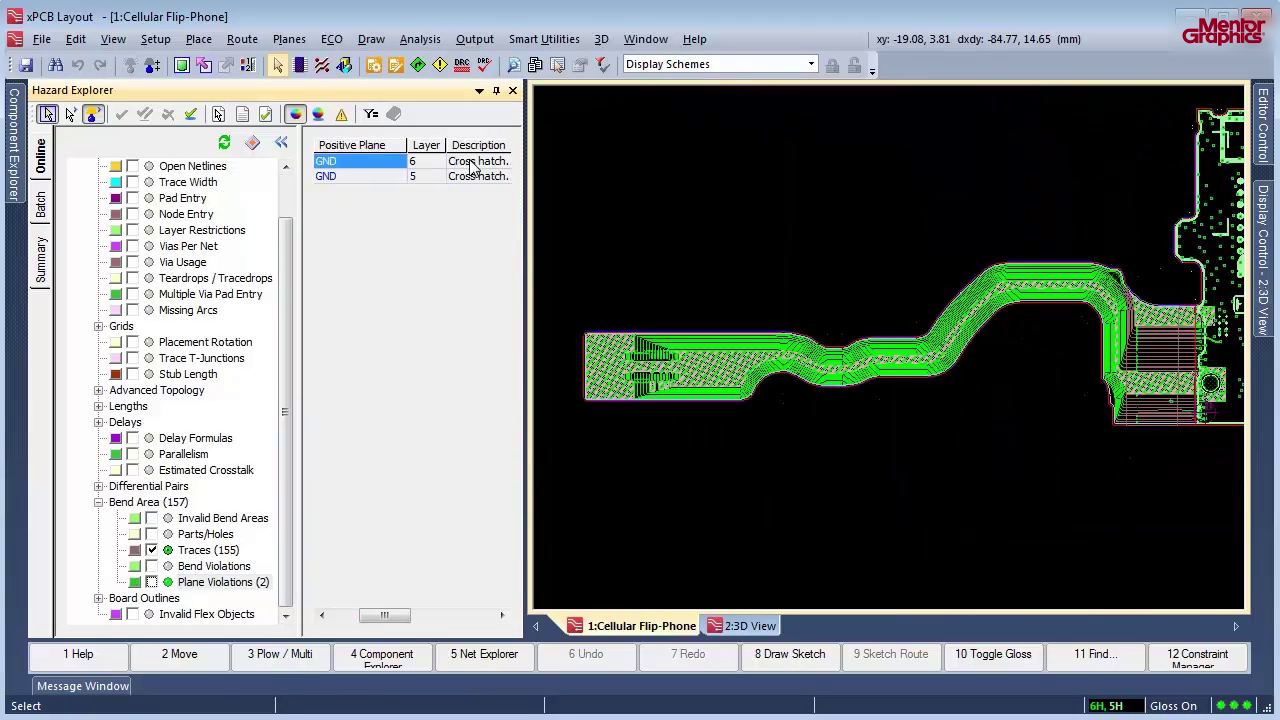
pyautogui.scroll(4, 1171, 392)
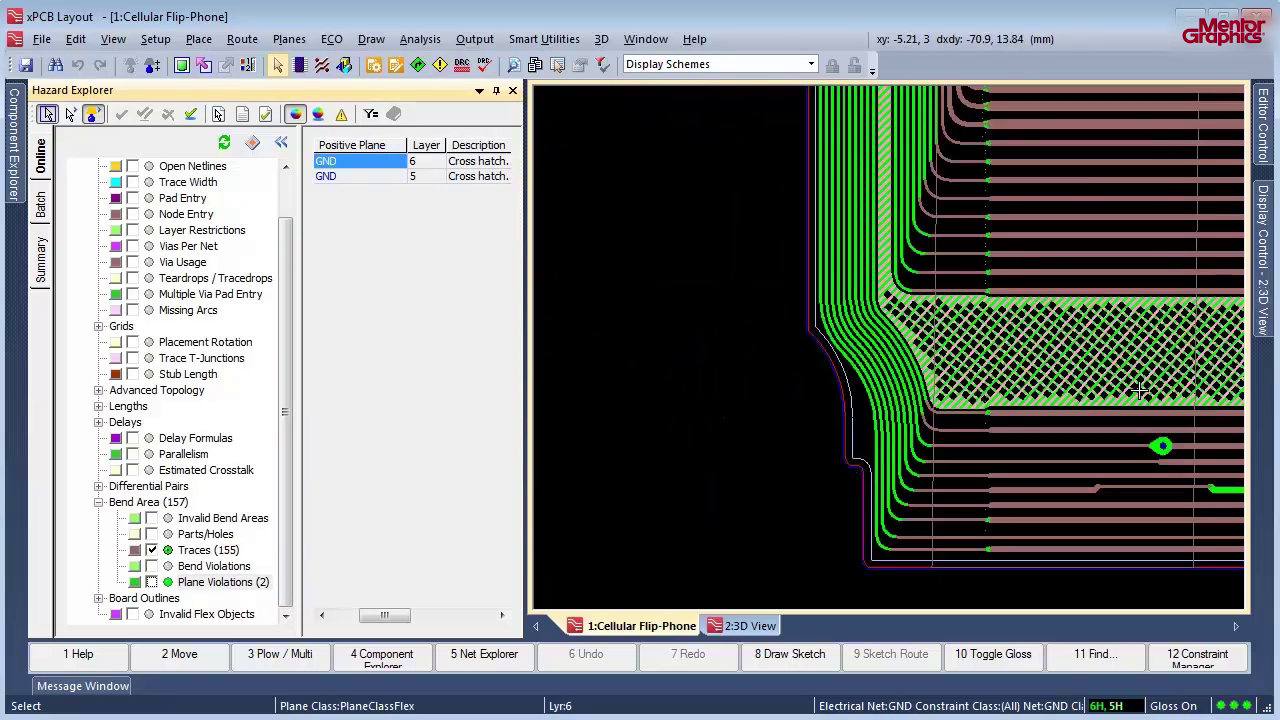
# Dim everything except the selected GND plane hazard and inspect its cross-hatching along the flex
pyautogui.click(319, 114)
pyautogui.moveTo(1021, 509); pyautogui.dragTo(959, 443, button='middle')
pyautogui.moveTo(860, 300); pyautogui.dragTo(817, 353, button='middle')
pyautogui.scroll(1, 817, 353)
pyautogui.scroll(-5, 815, 353)
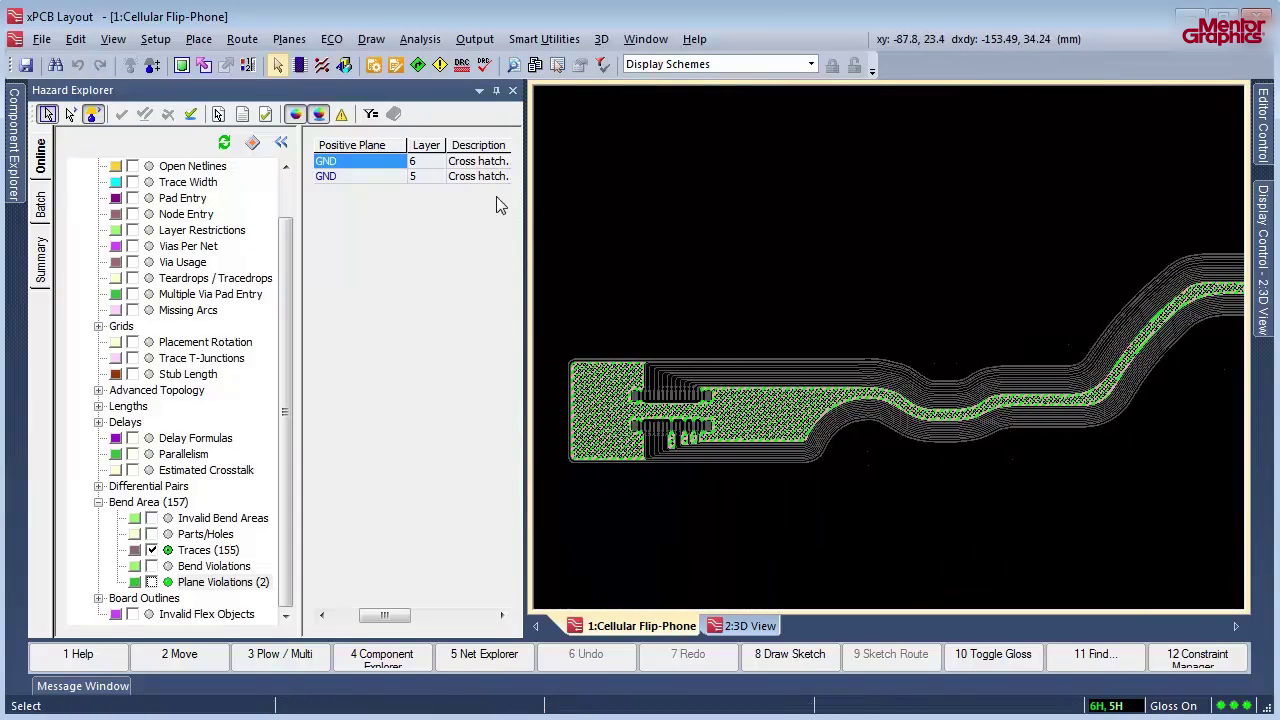
# Turn off the hazard dimming and colouring, fit the whole board in view, and auto-hide the Hazard Explorer
pyautogui.click(319, 116)
pyautogui.click(302, 119)
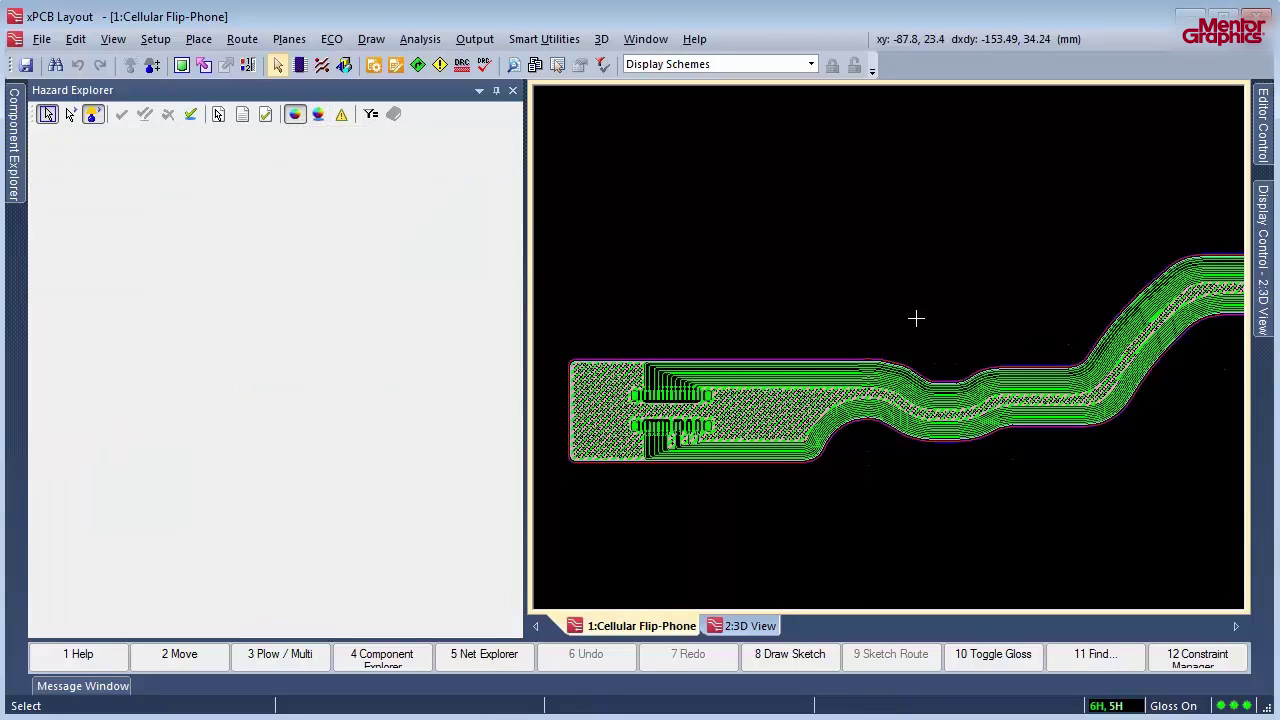
pyautogui.moveTo(1017, 274); pyautogui.dragTo(765, 169, button='right')
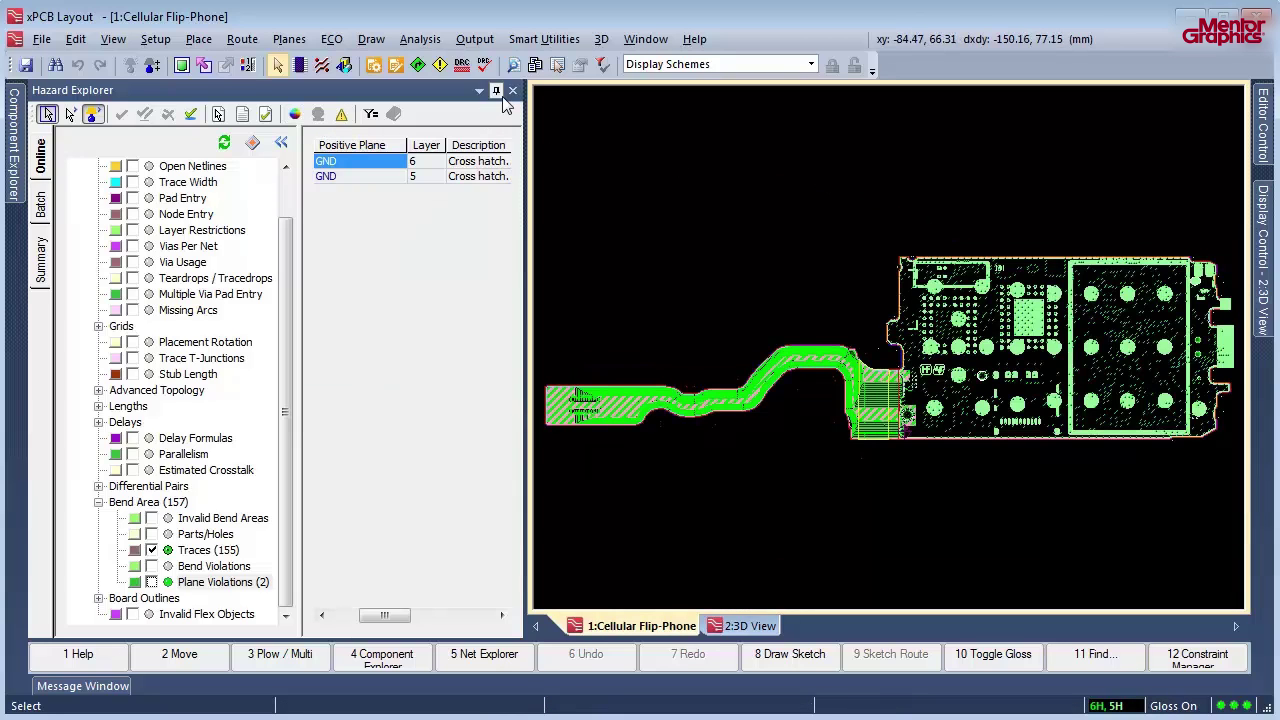
pyautogui.click(496, 90)
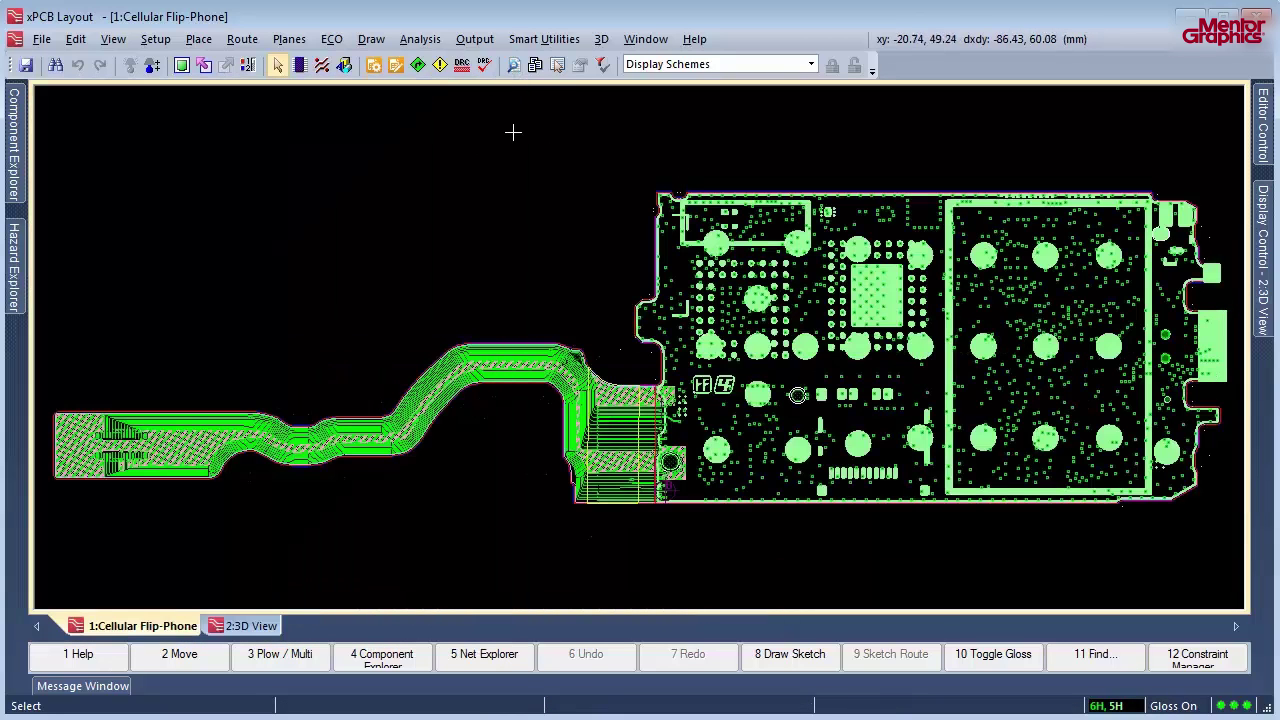
# Open the ODB++ output settings and review the layer mapping list, including the Bend Areas entry
pyautogui.click(474, 40)
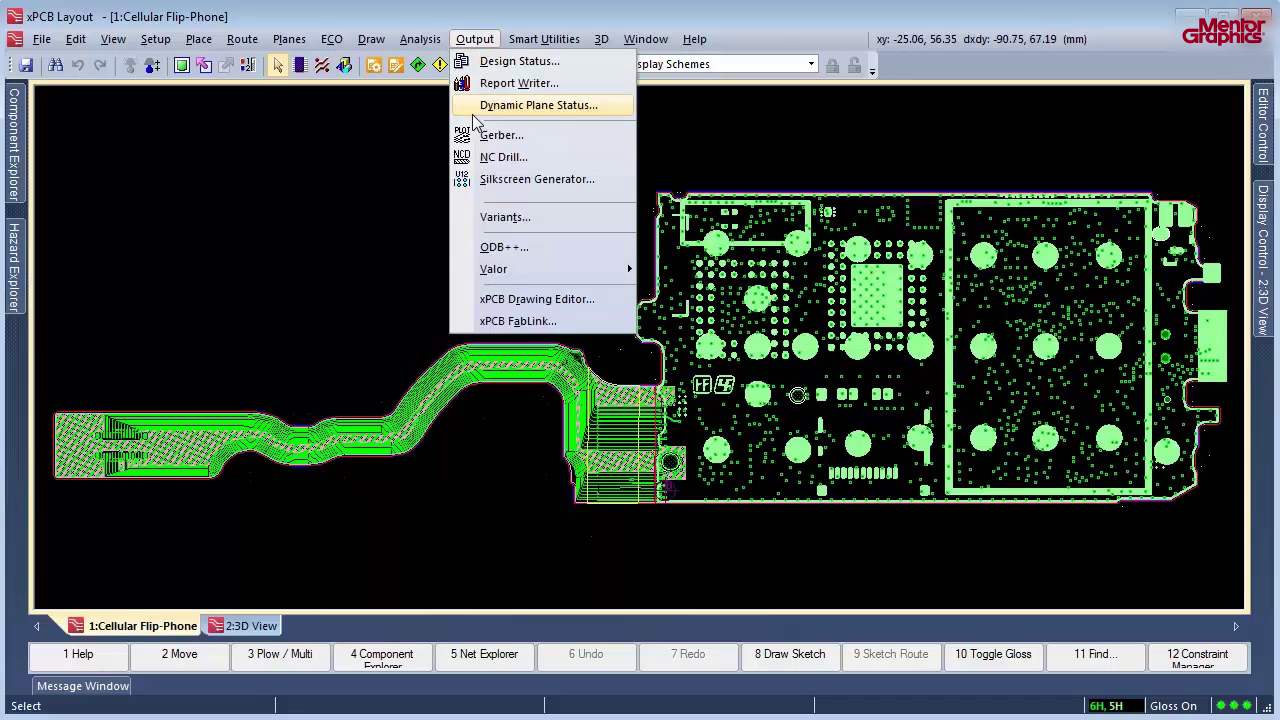
pyautogui.click(488, 248)
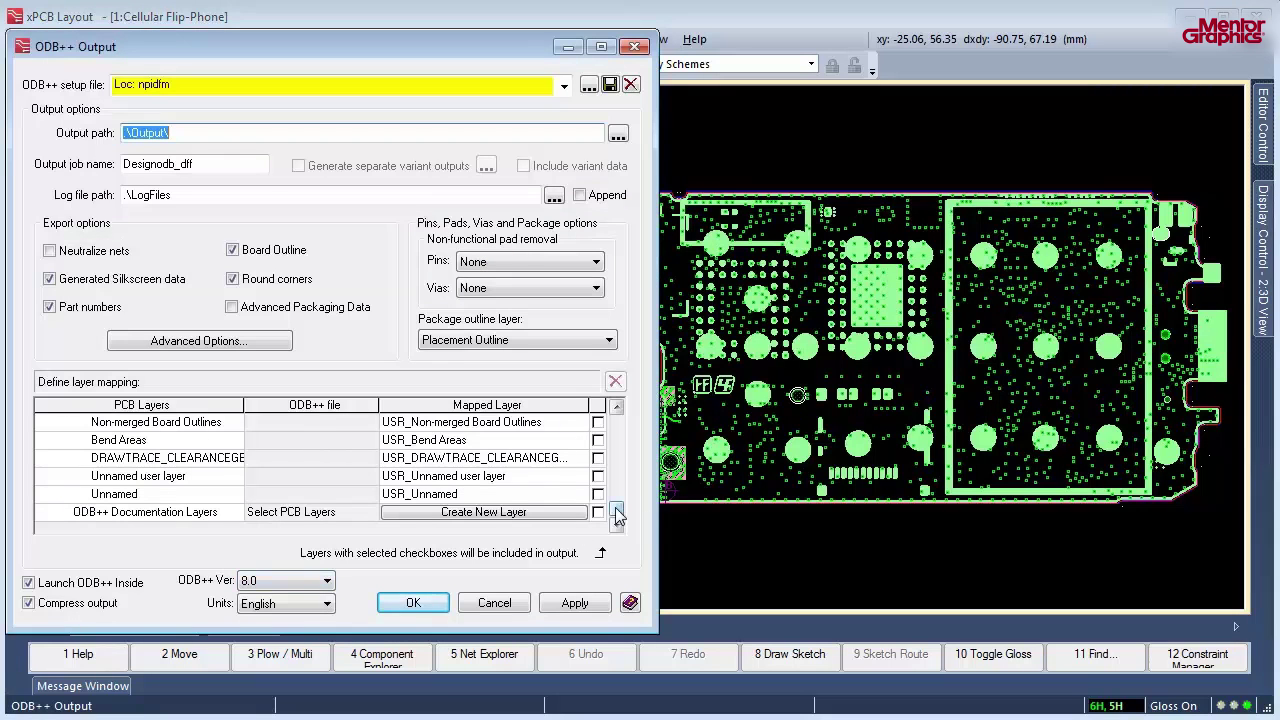
pyautogui.moveTo(617, 508); pyautogui.dragTo(614, 451)
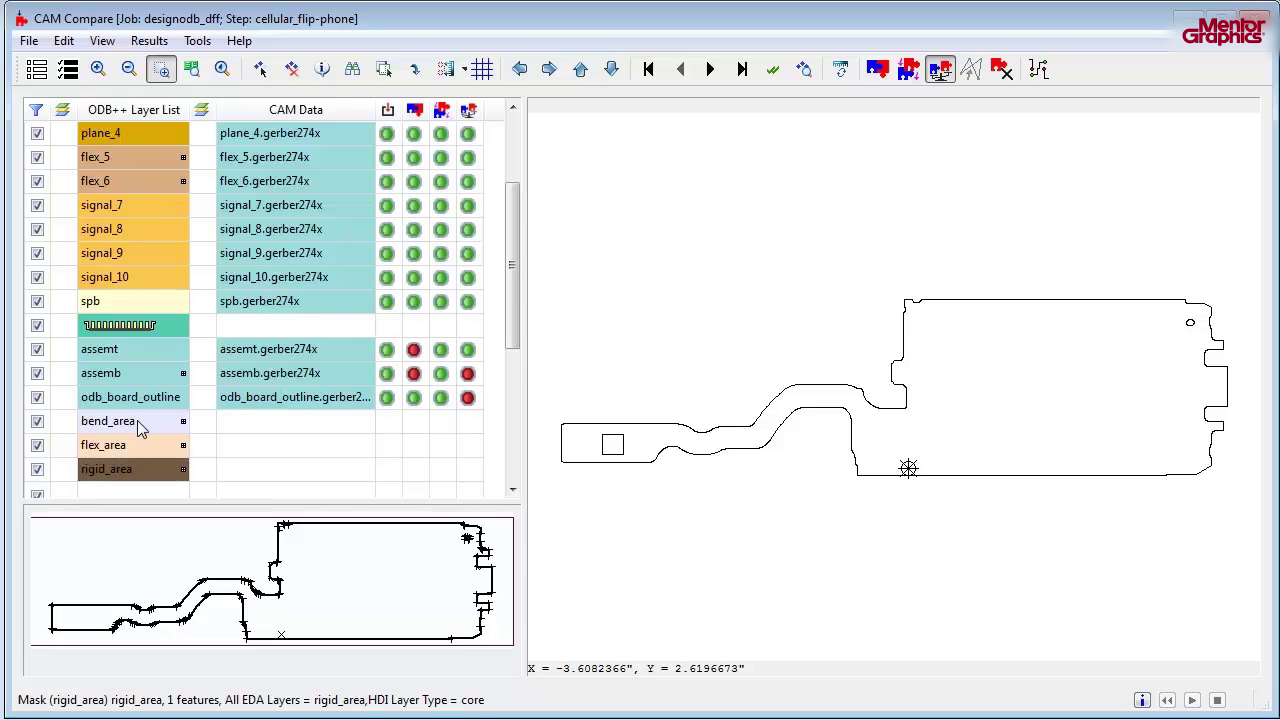
# Switch to CAM Compare and display the bend_area, flex_area and rigid_area layers of the ODB++ data
pyautogui.click(141, 424)
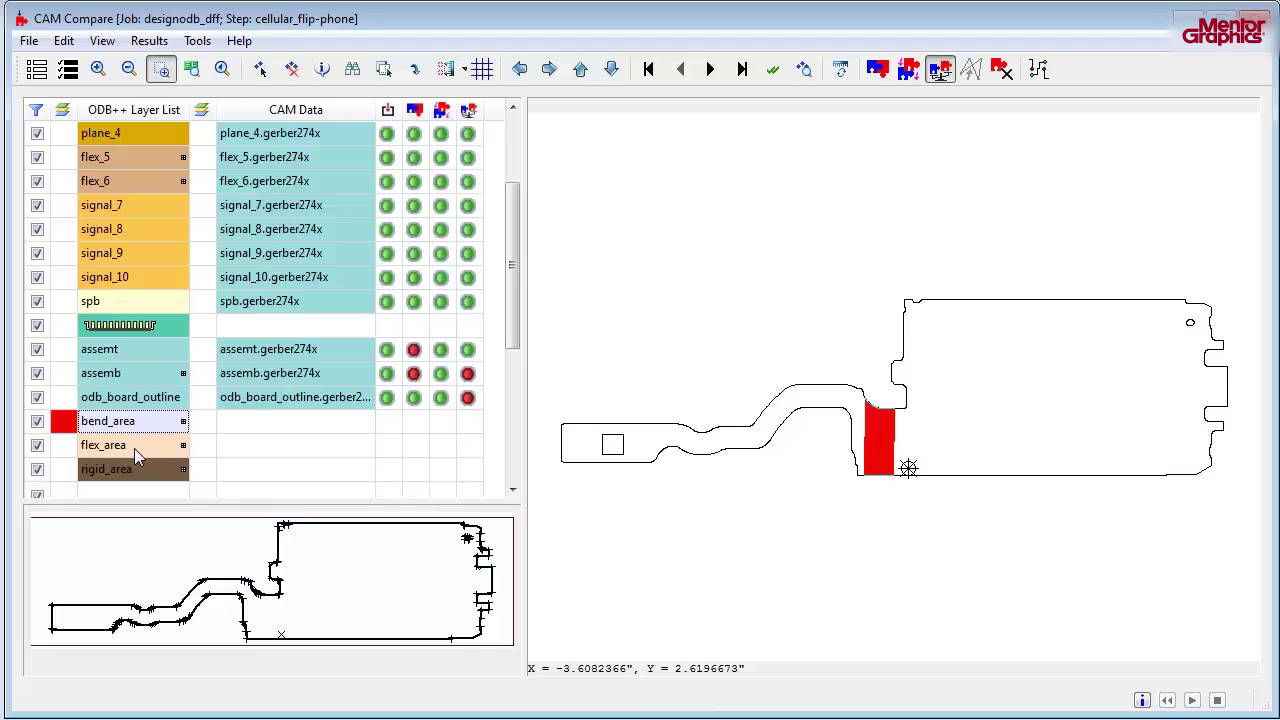
pyautogui.click(136, 452)
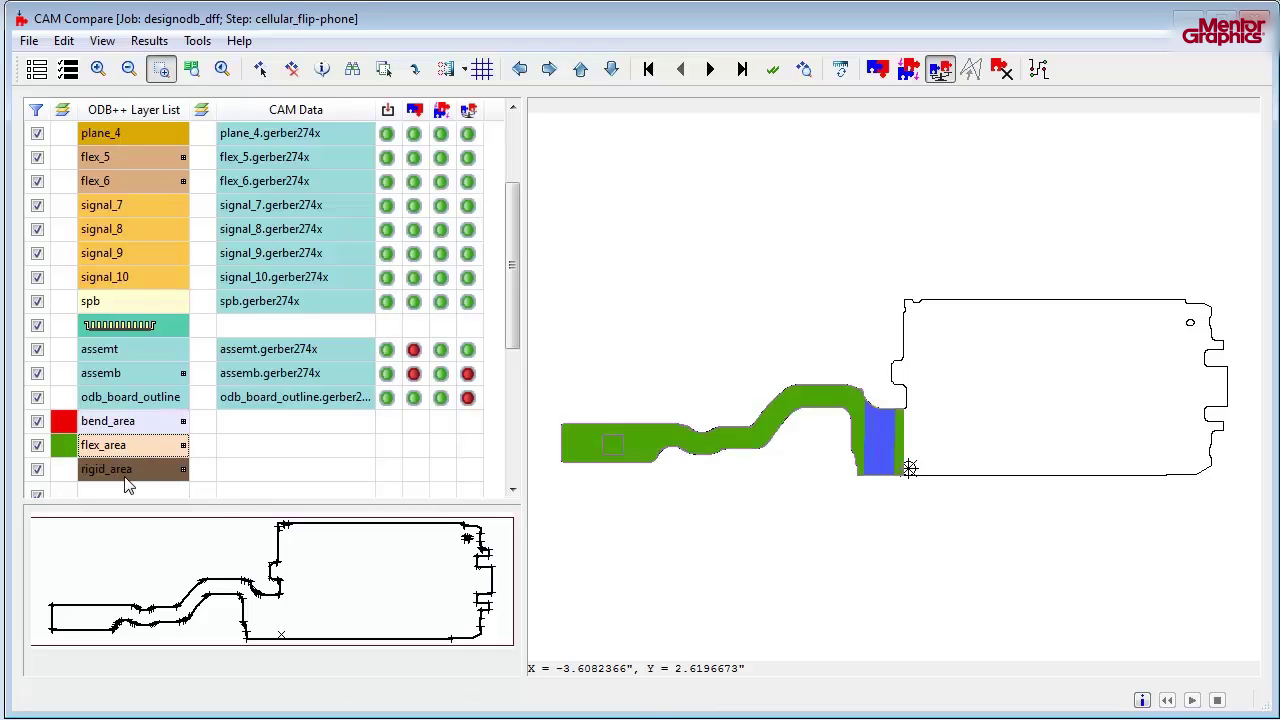
pyautogui.click(133, 474)
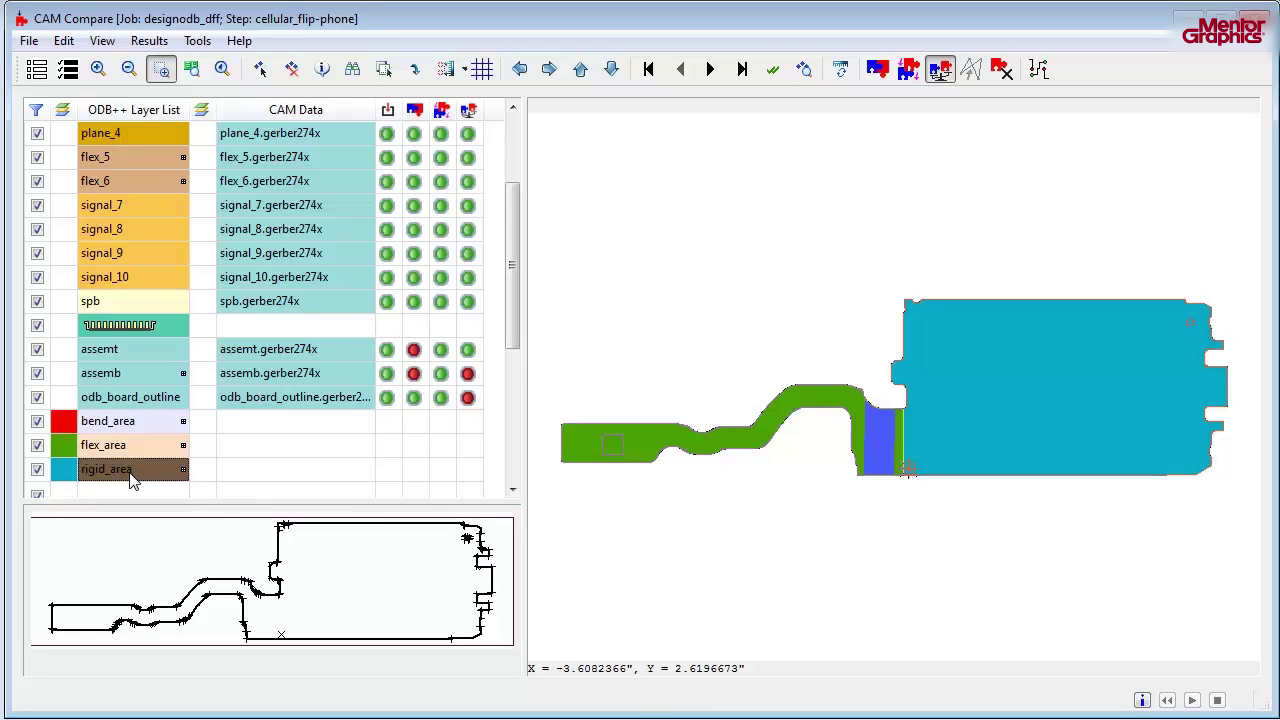